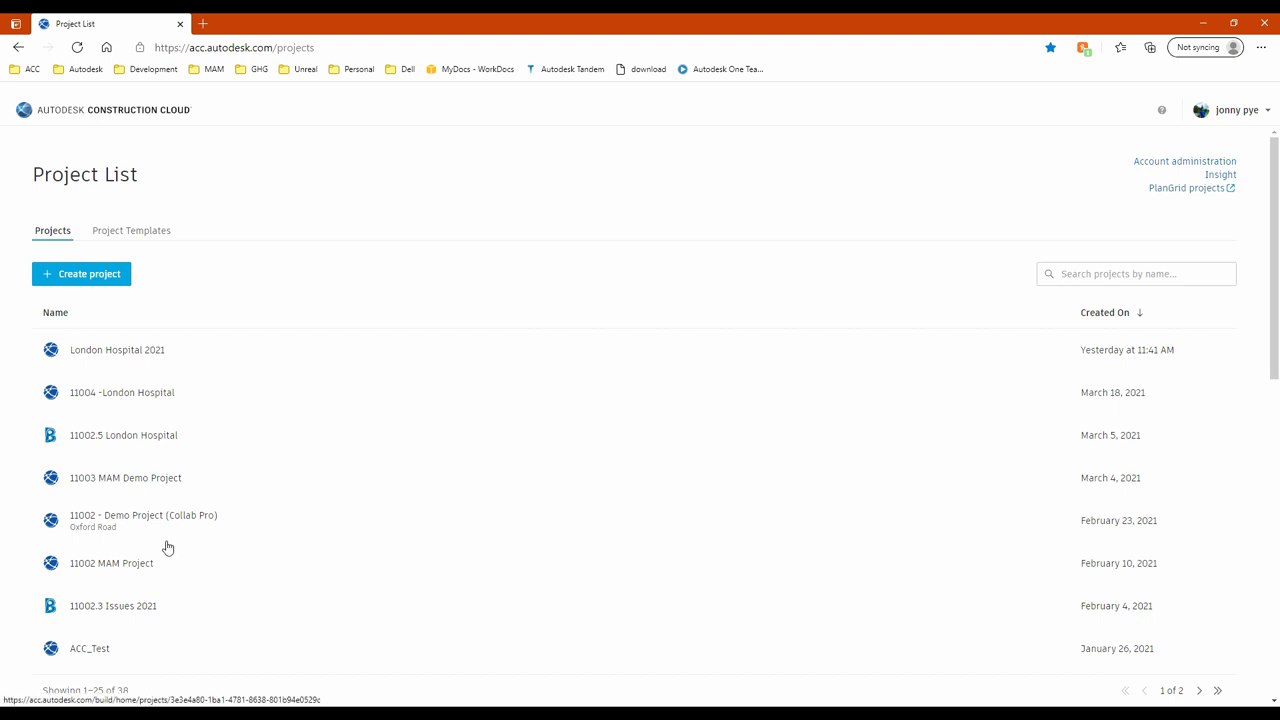
Step: Open the London Hospital 2021 project in the Docs module to show its Project Files folders
scroll(177, 528, down, 1)
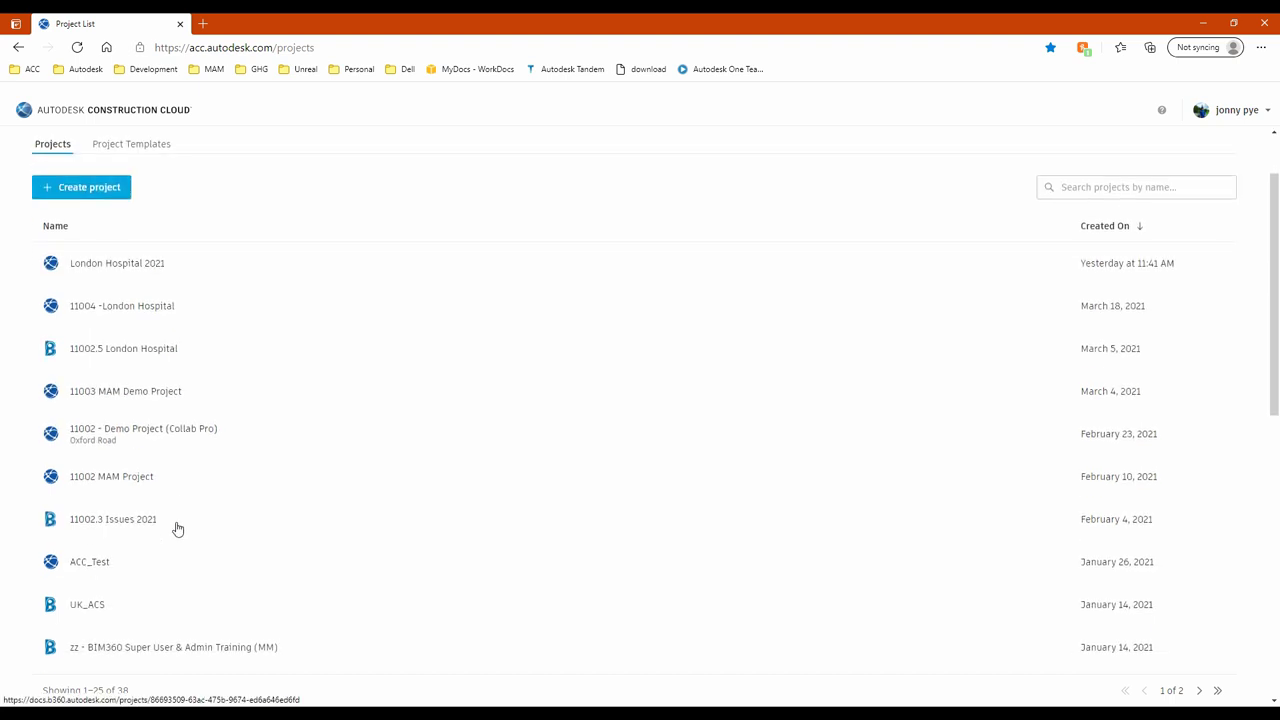
scroll(177, 528, up, 1)
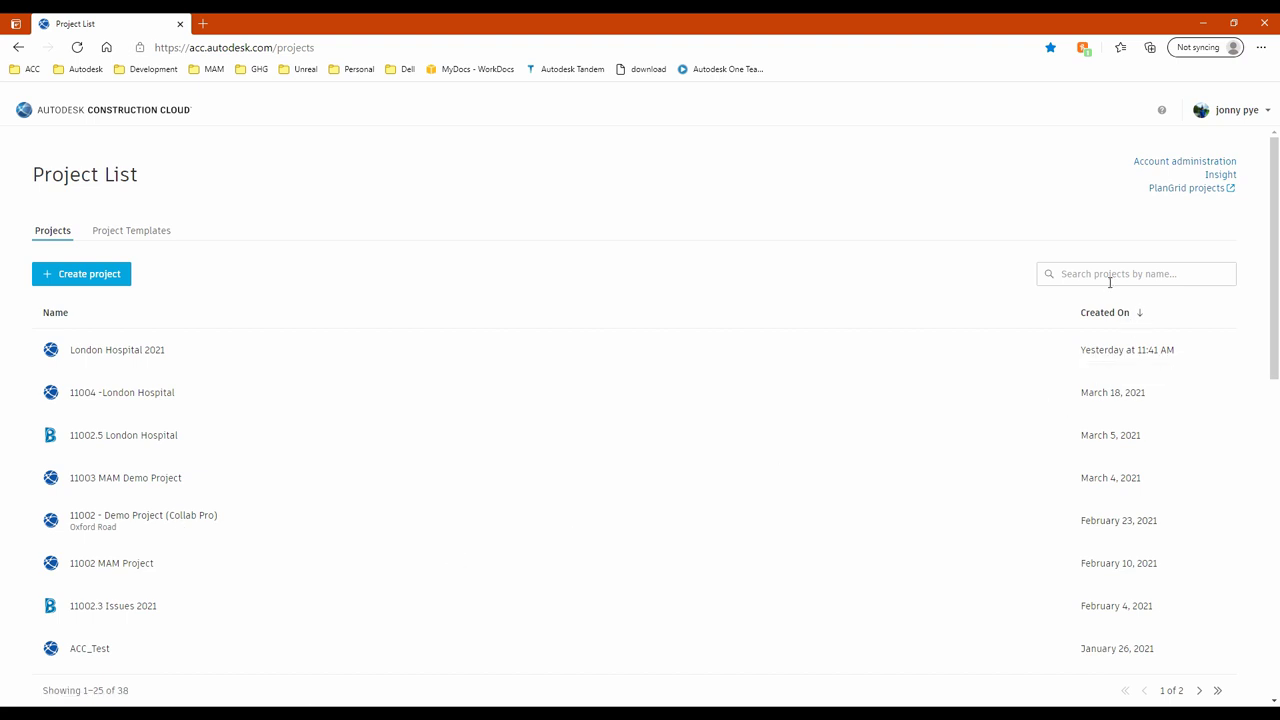
click(104, 364)
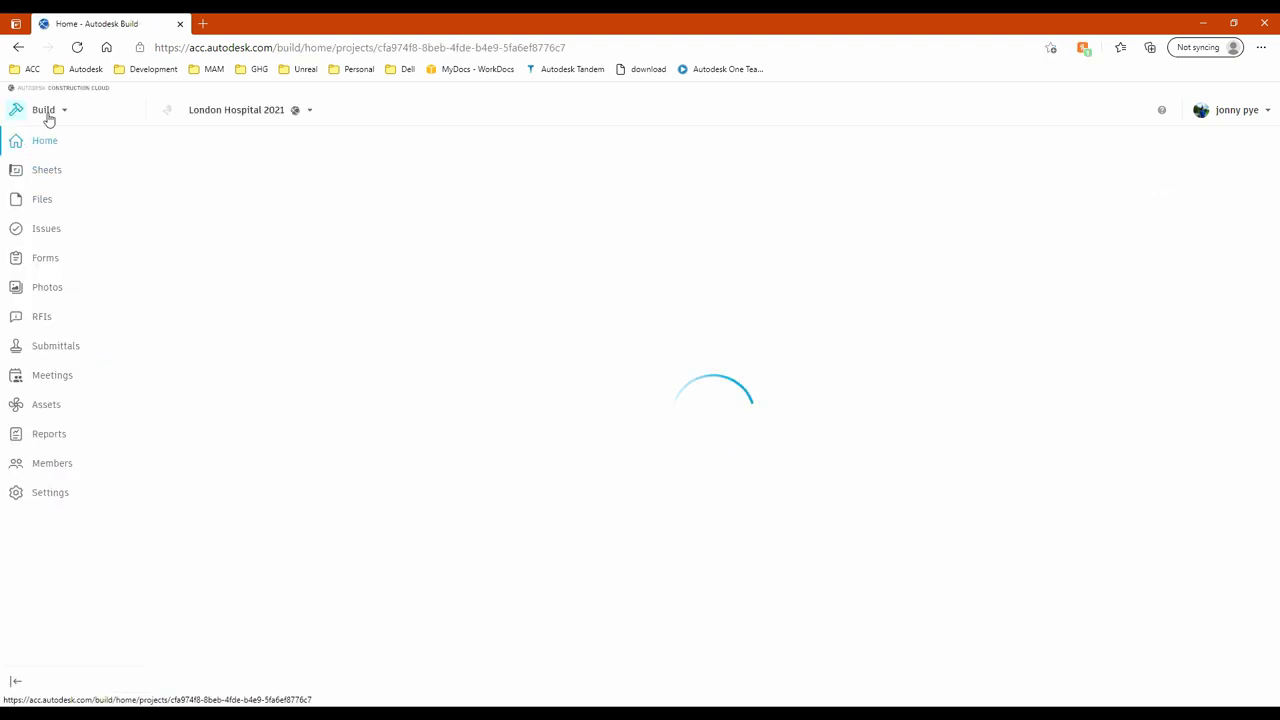
click(46, 113)
click(47, 149)
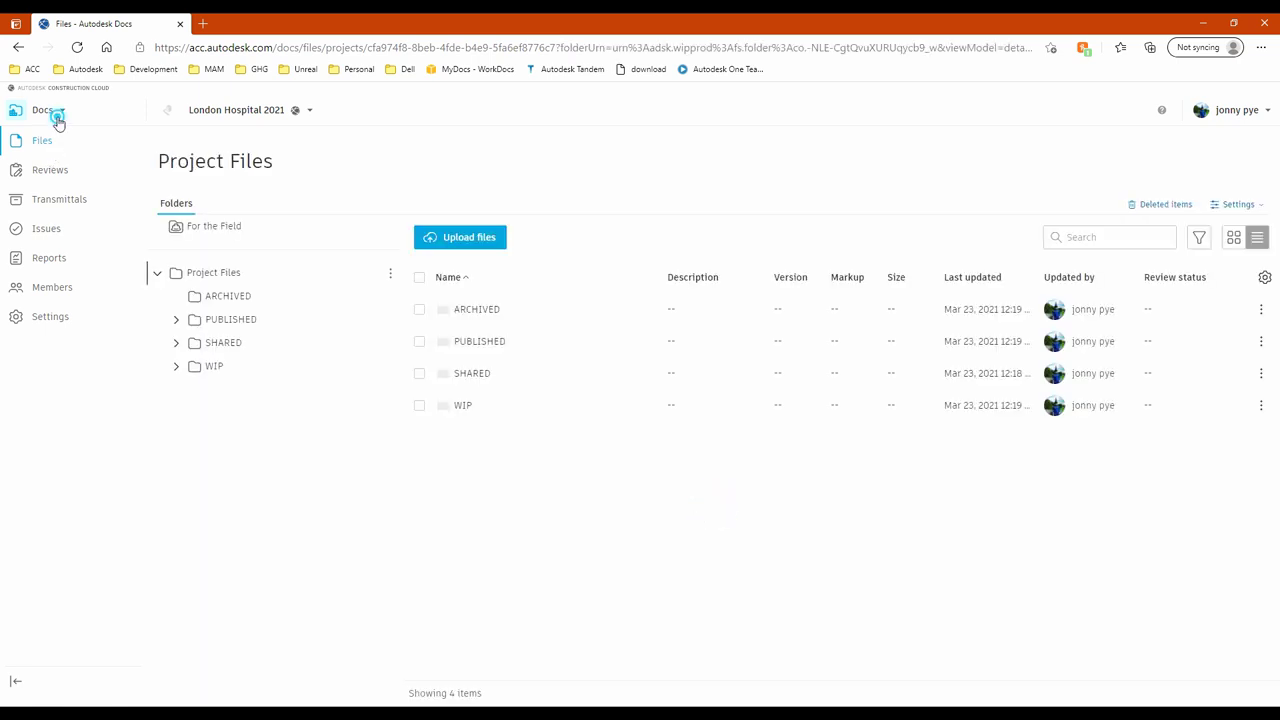
click(52, 112)
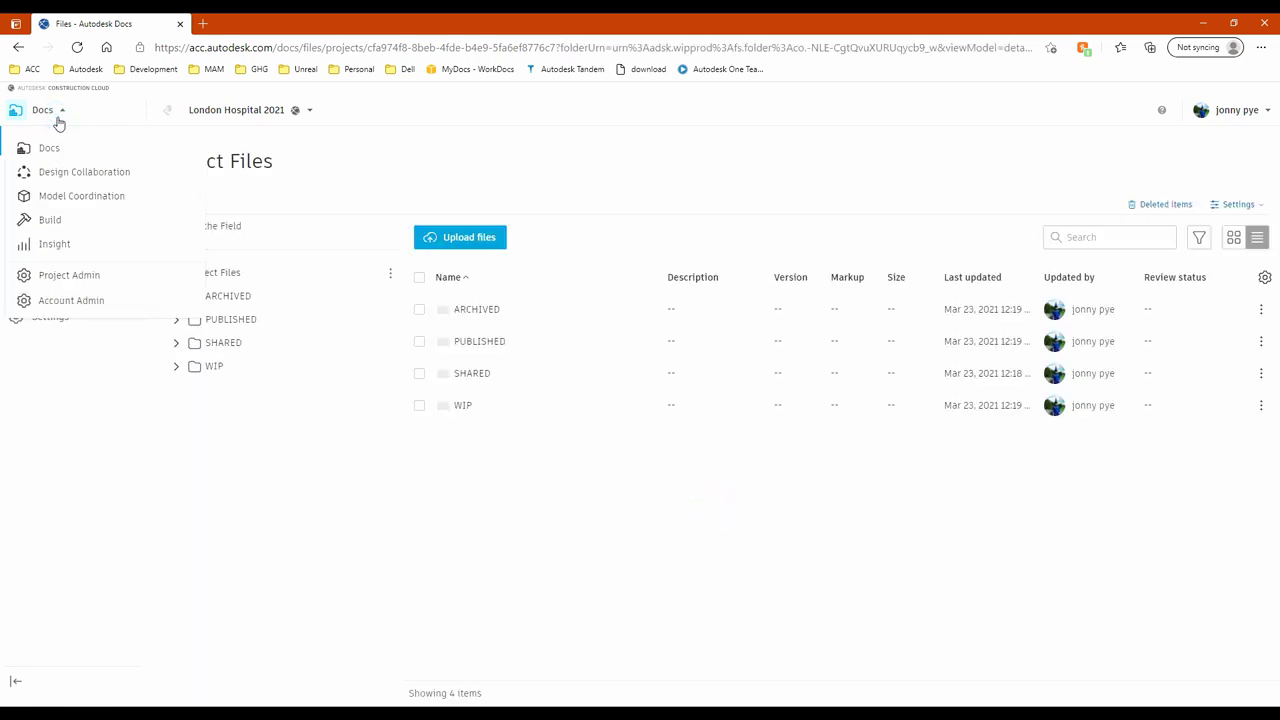
click(106, 428)
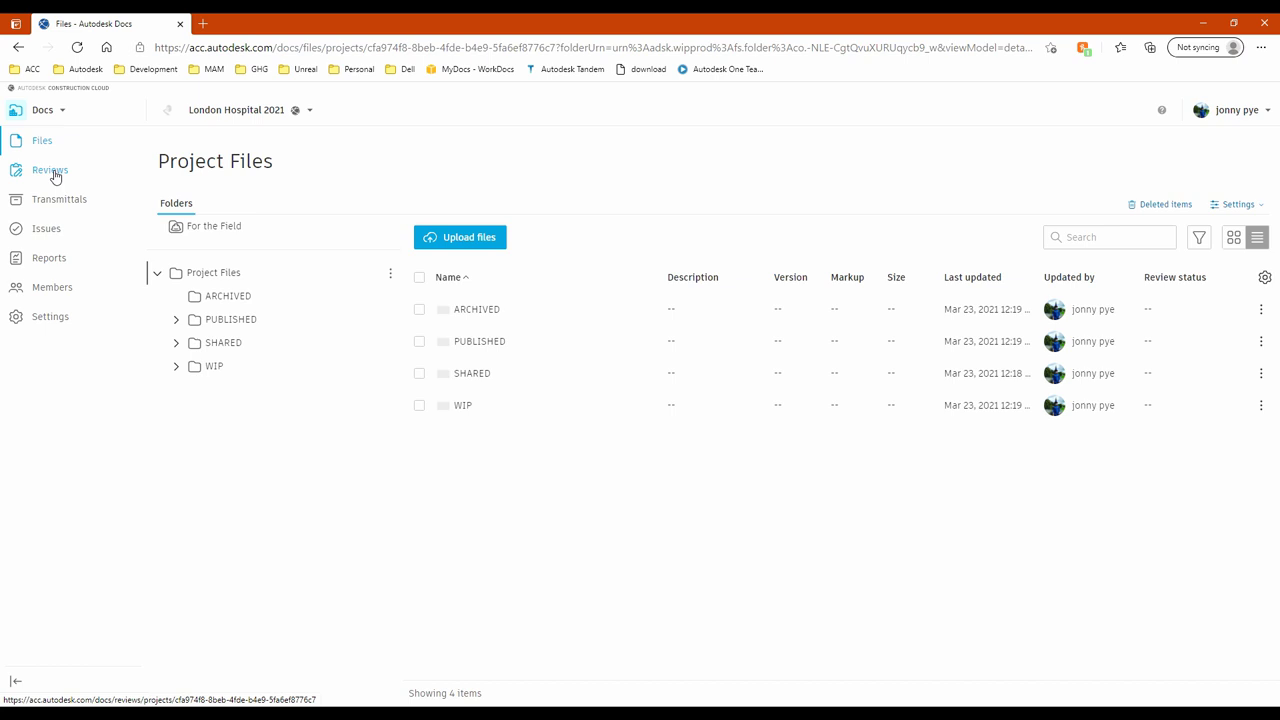
click(55, 176)
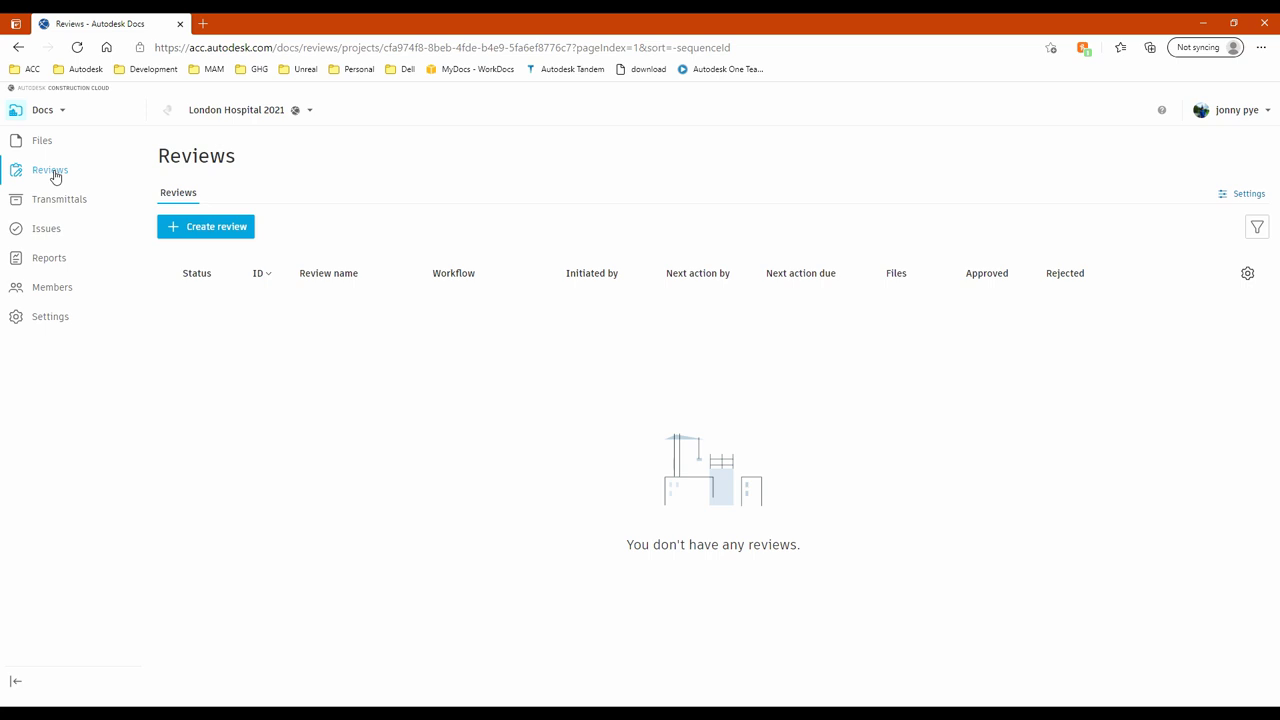
click(52, 144)
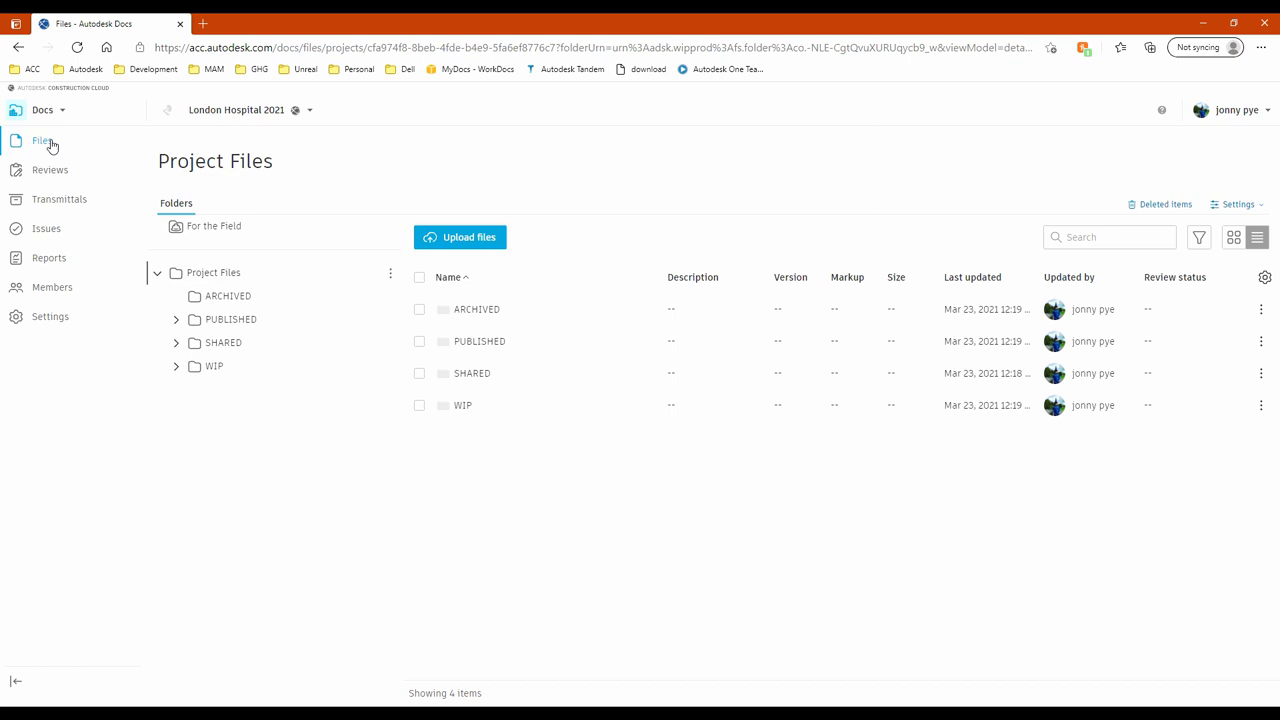
Step: Open the Transmittals page for the London Hospital 2021 project
click(67, 201)
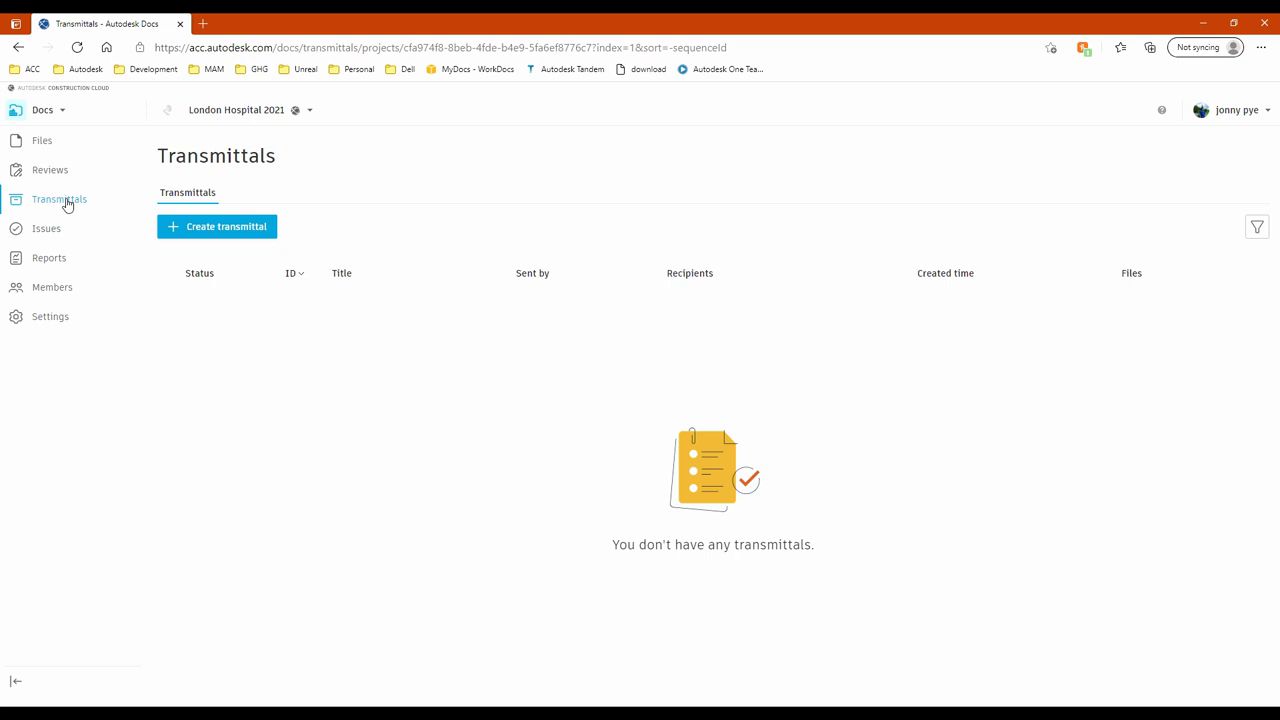
Step: Open the Issues page for the London Hospital 2021 project
click(48, 229)
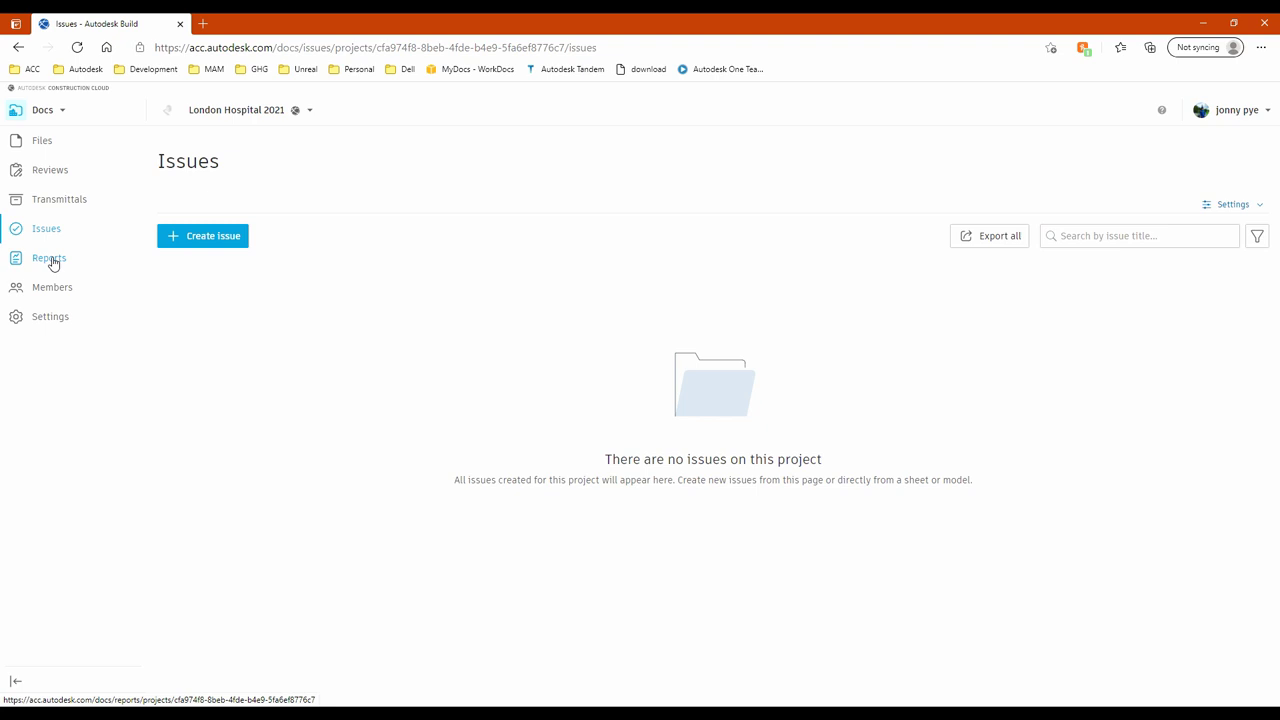
Step: Check the empty Reports page, then go back to the Files list
click(50, 258)
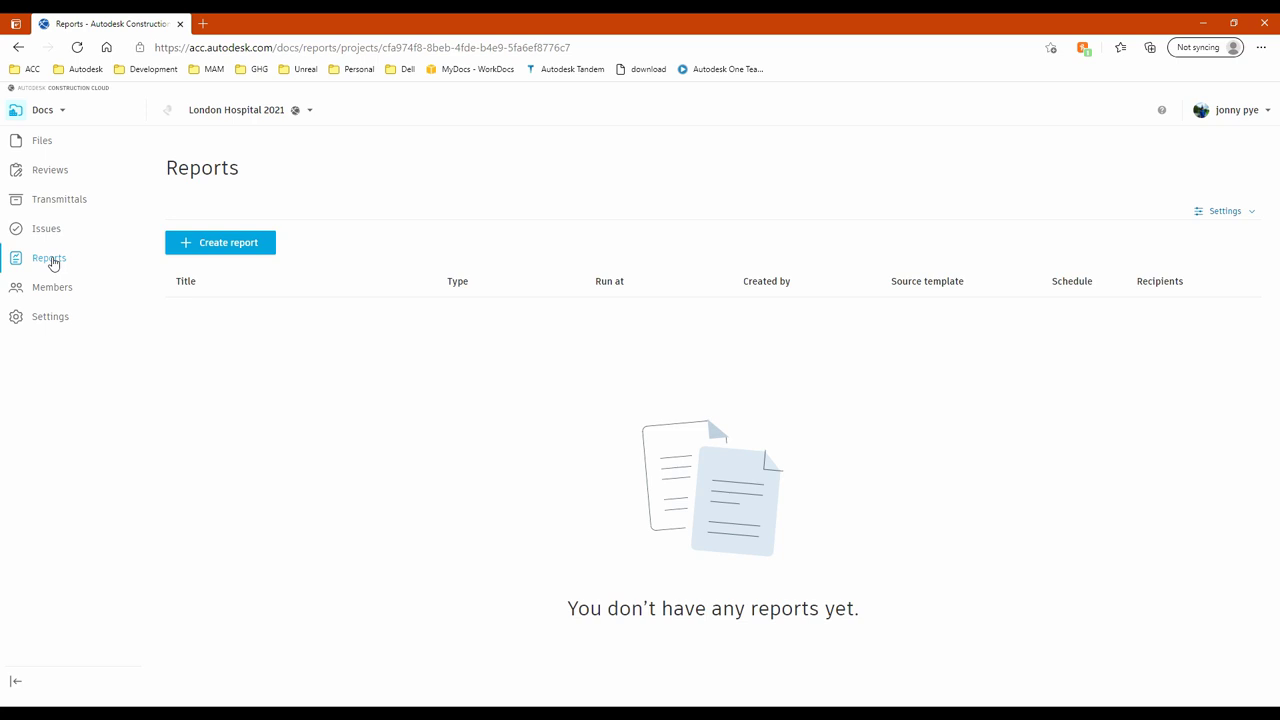
click(45, 141)
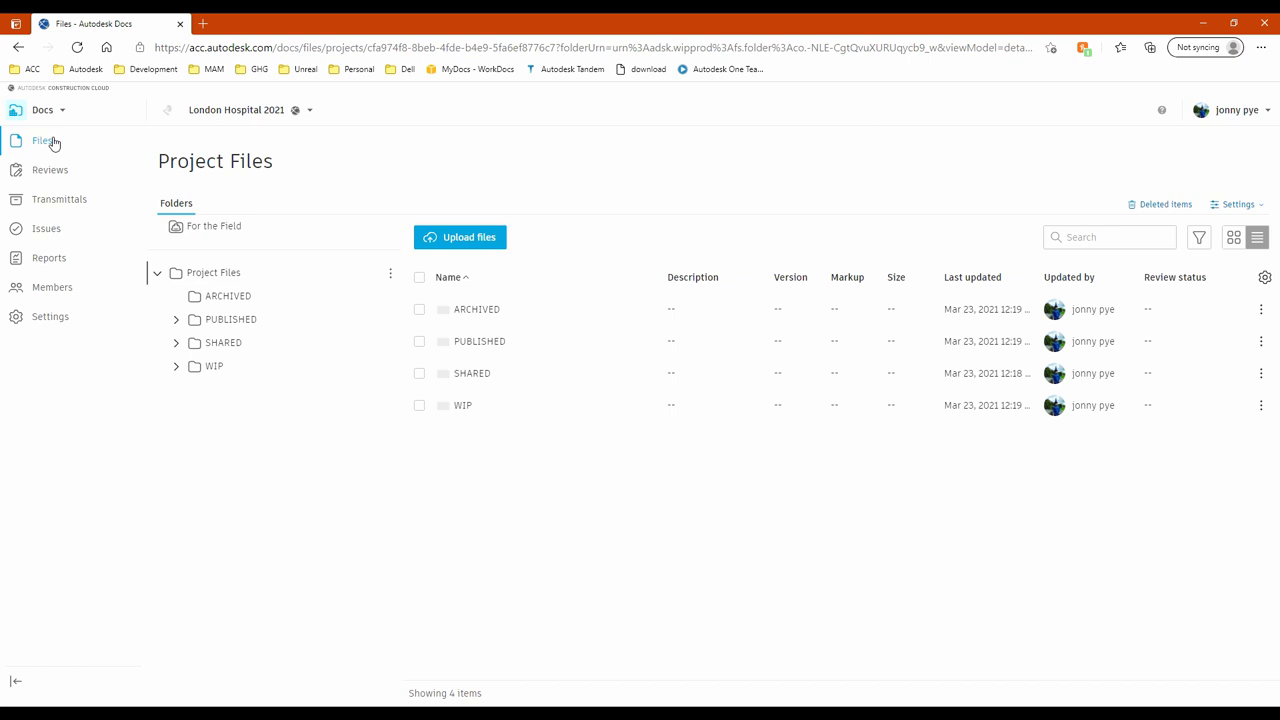
Step: Expand WIP and open its ARCHITECTS subfolder
click(174, 369)
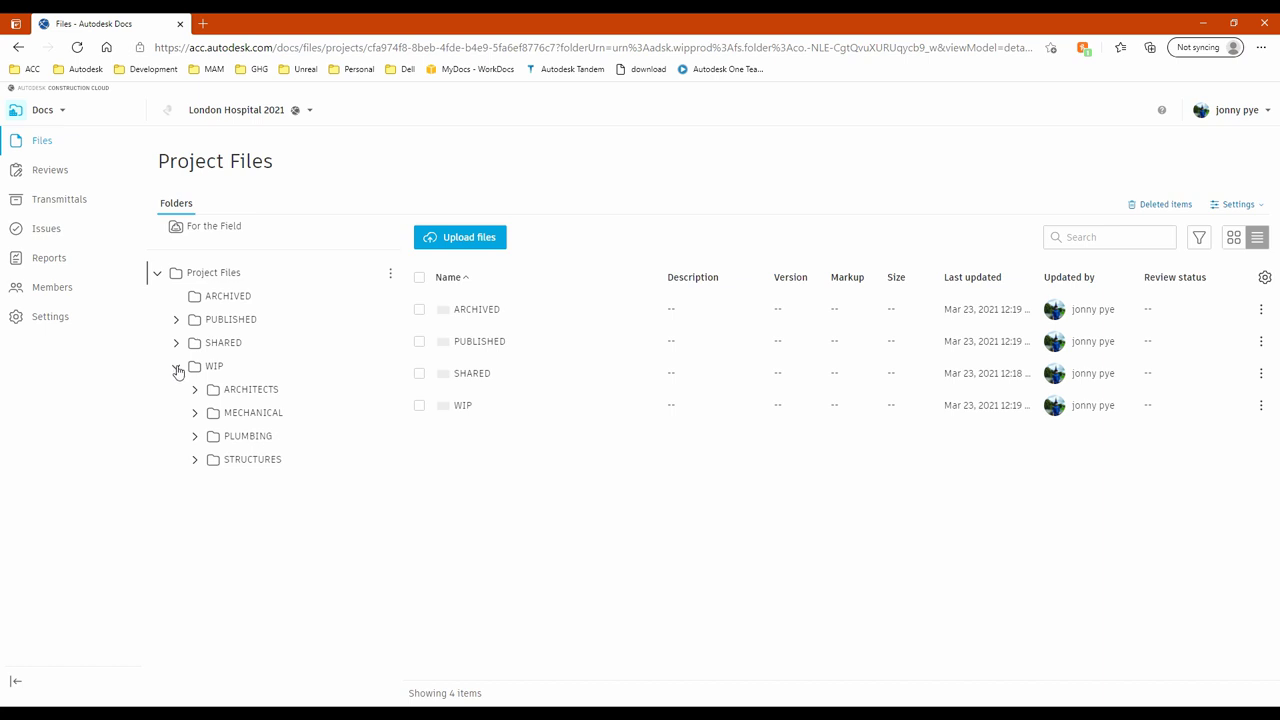
right_click(229, 390)
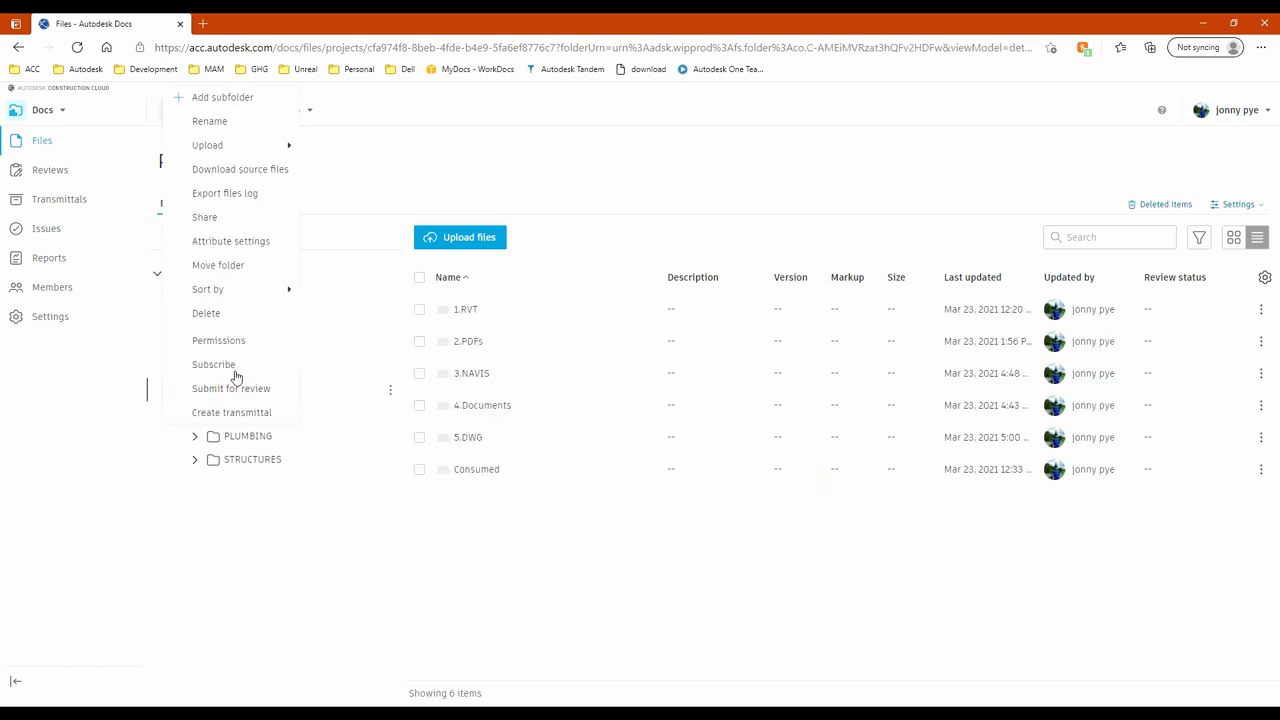
click(305, 550)
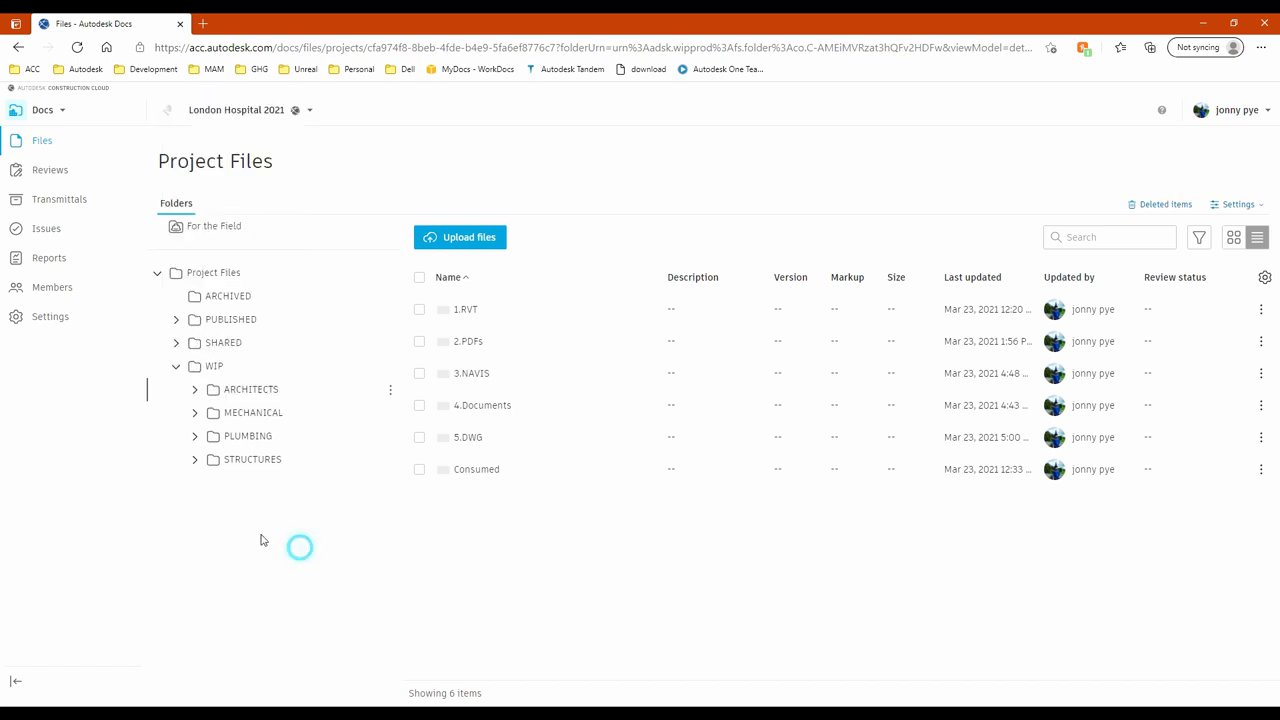
Step: Add the Architect role to ARCHITECTS with Create (View+Download+Publish markups+Upload) permission
right_click(251, 389)
click(240, 341)
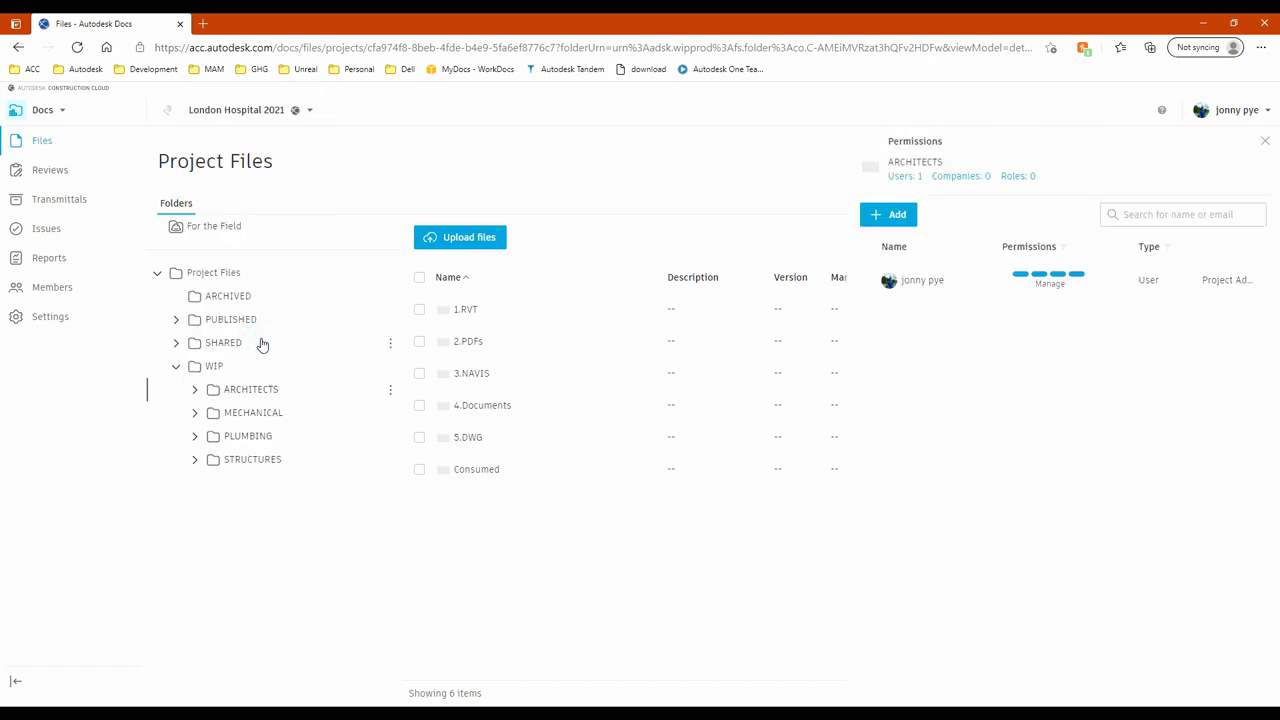
click(894, 214)
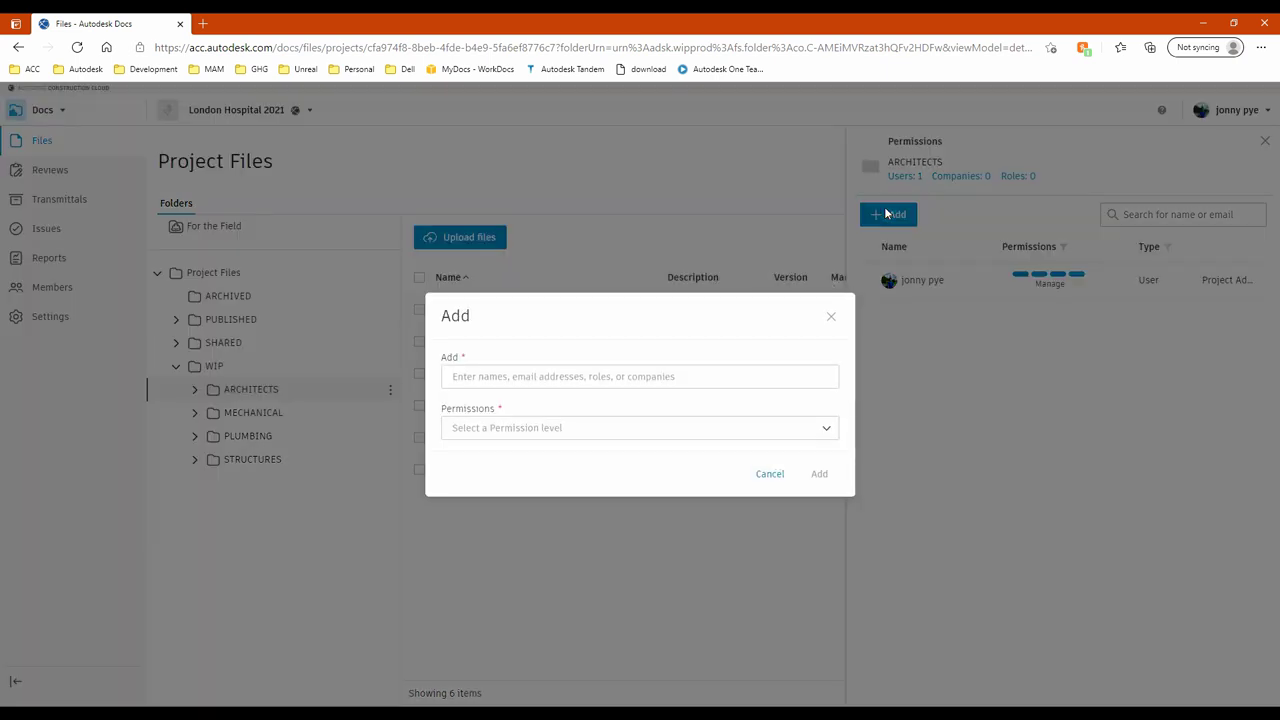
click(487, 380)
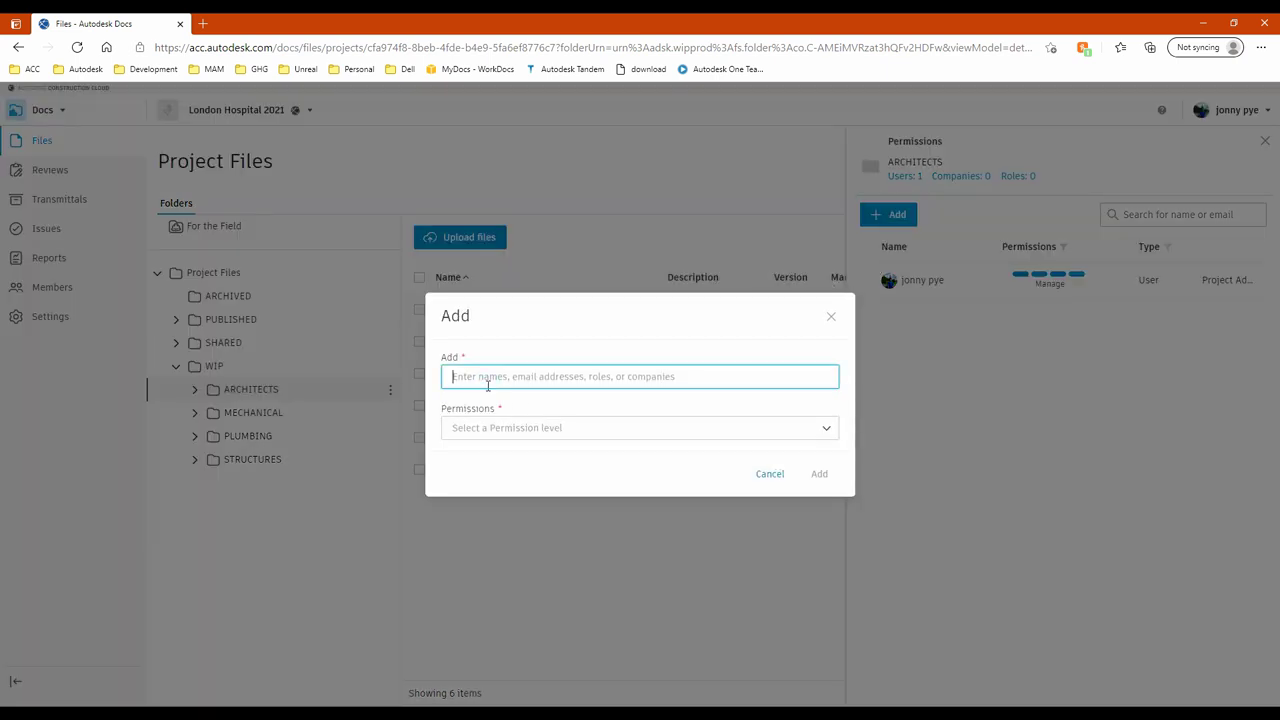
text(archi)
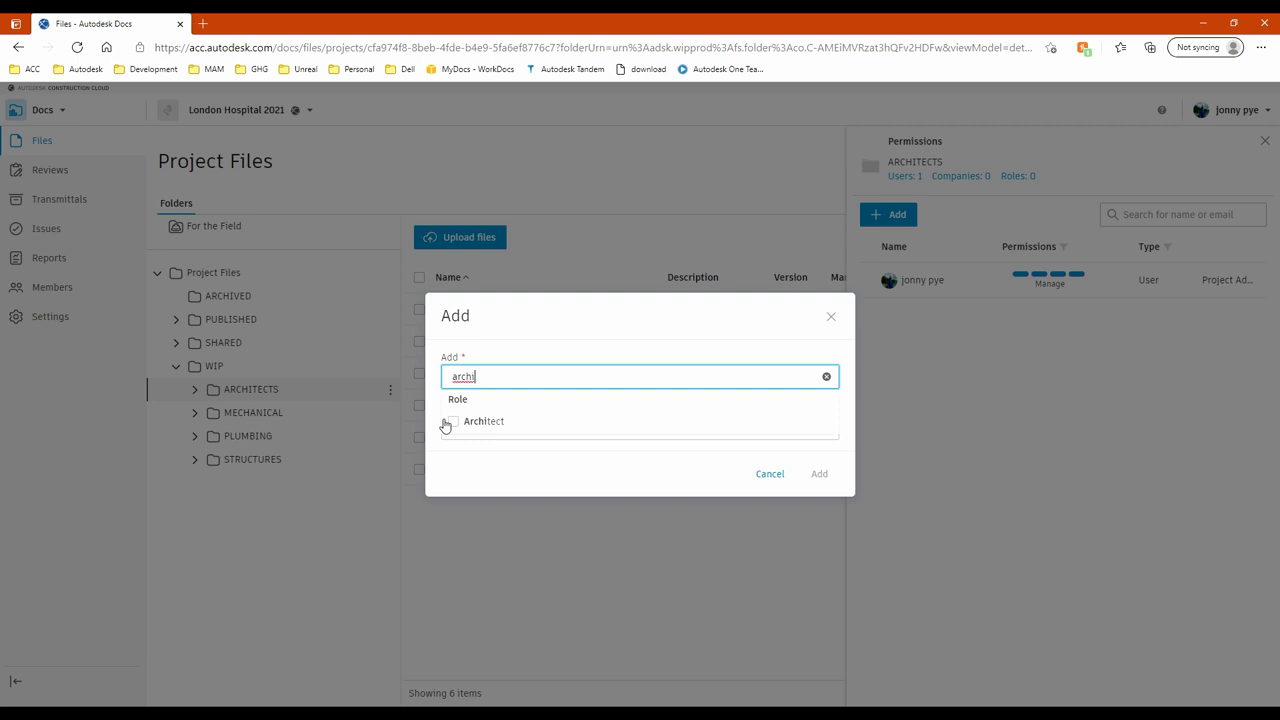
click(450, 422)
click(522, 468)
click(551, 429)
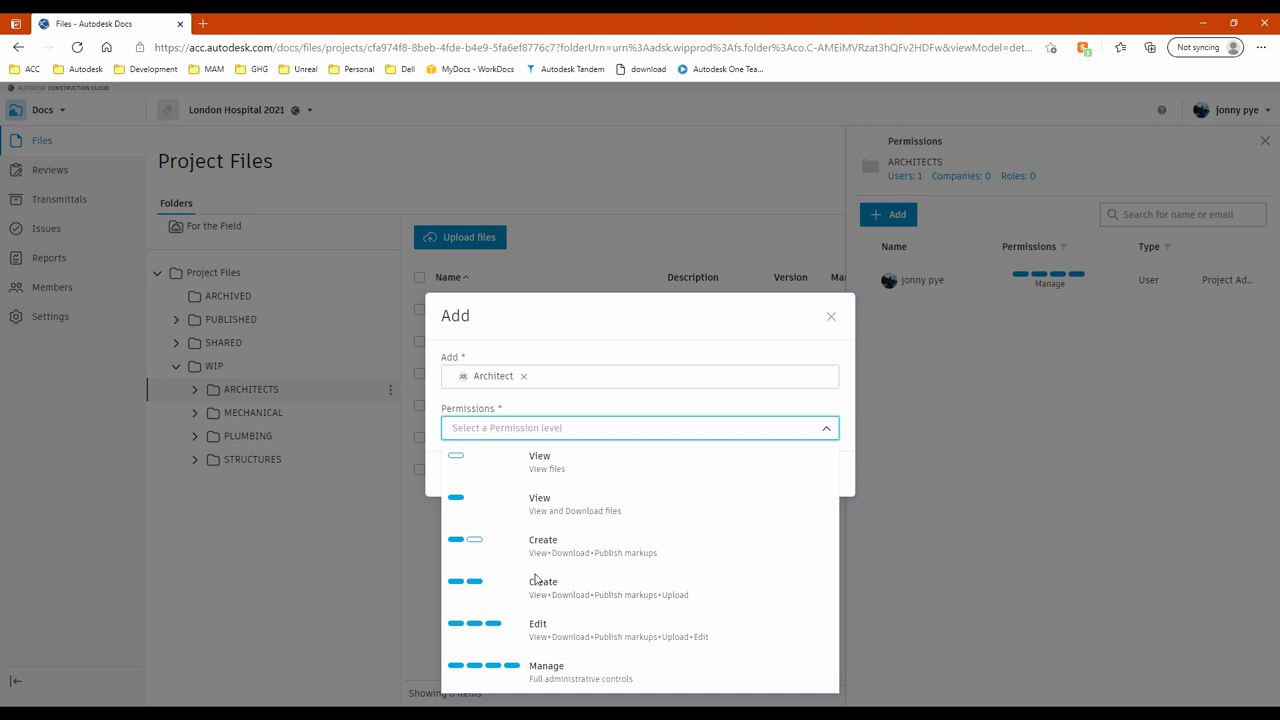
click(548, 600)
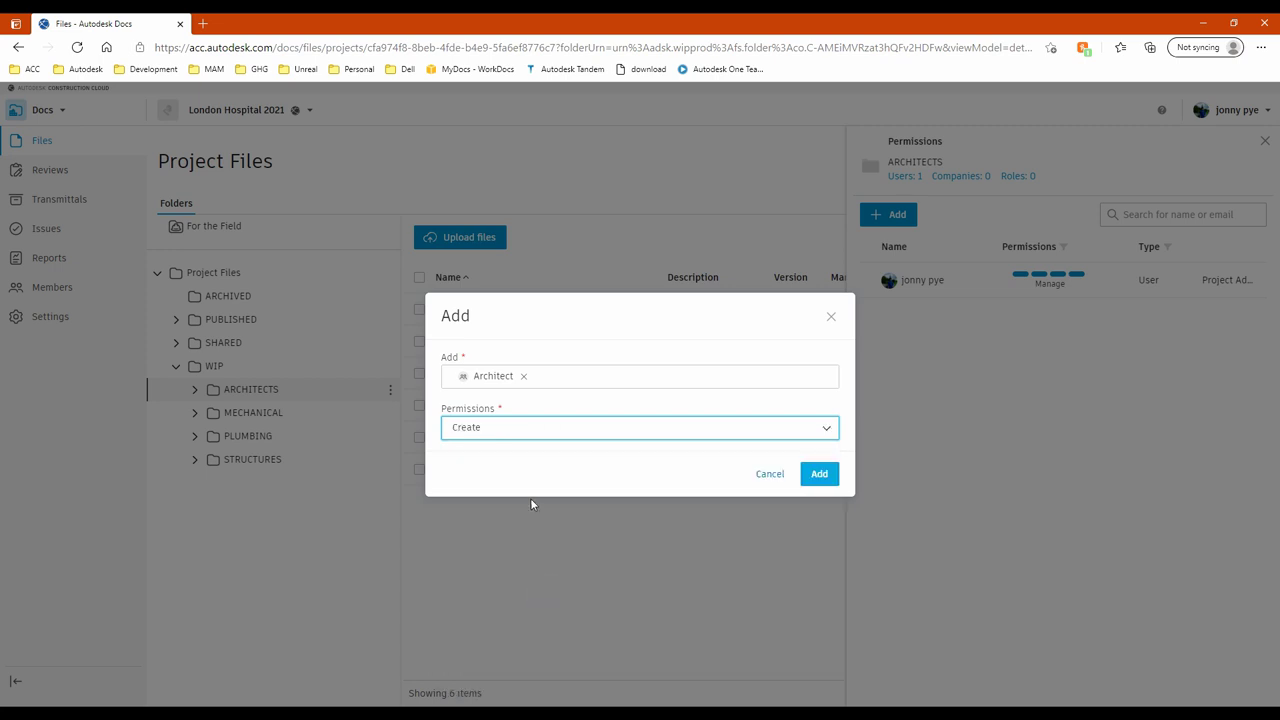
click(491, 429)
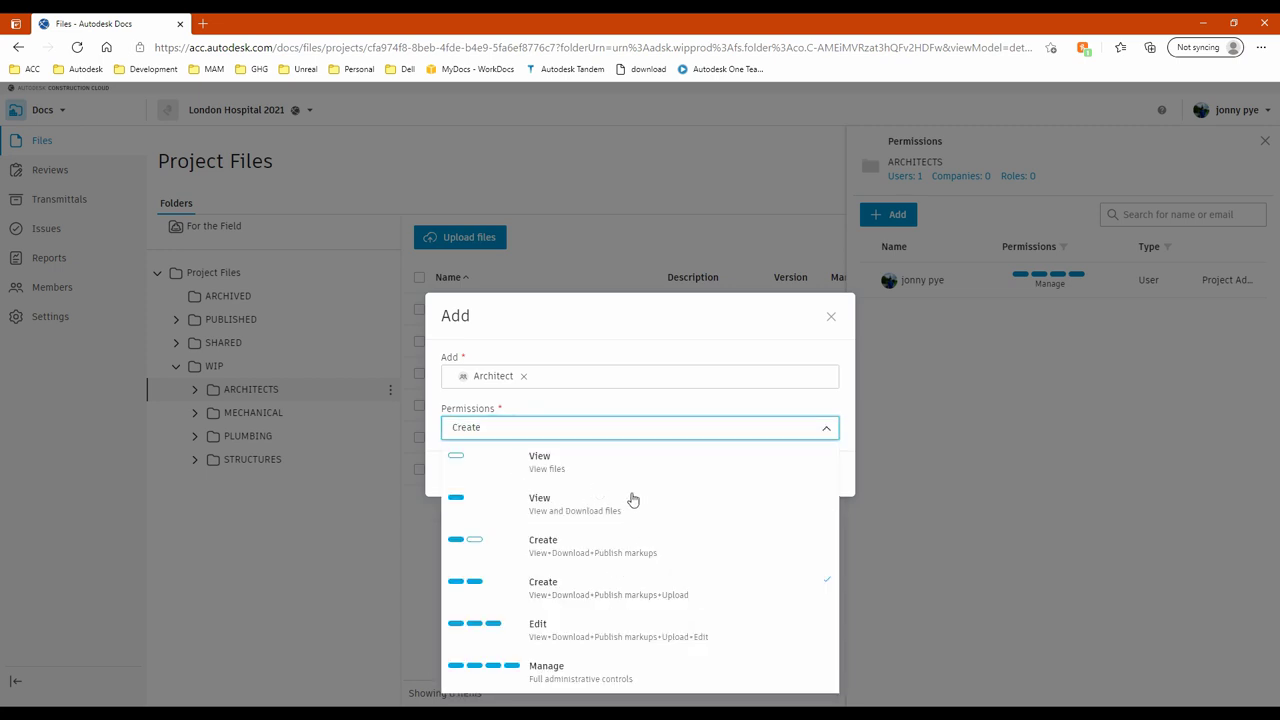
click(575, 592)
click(818, 476)
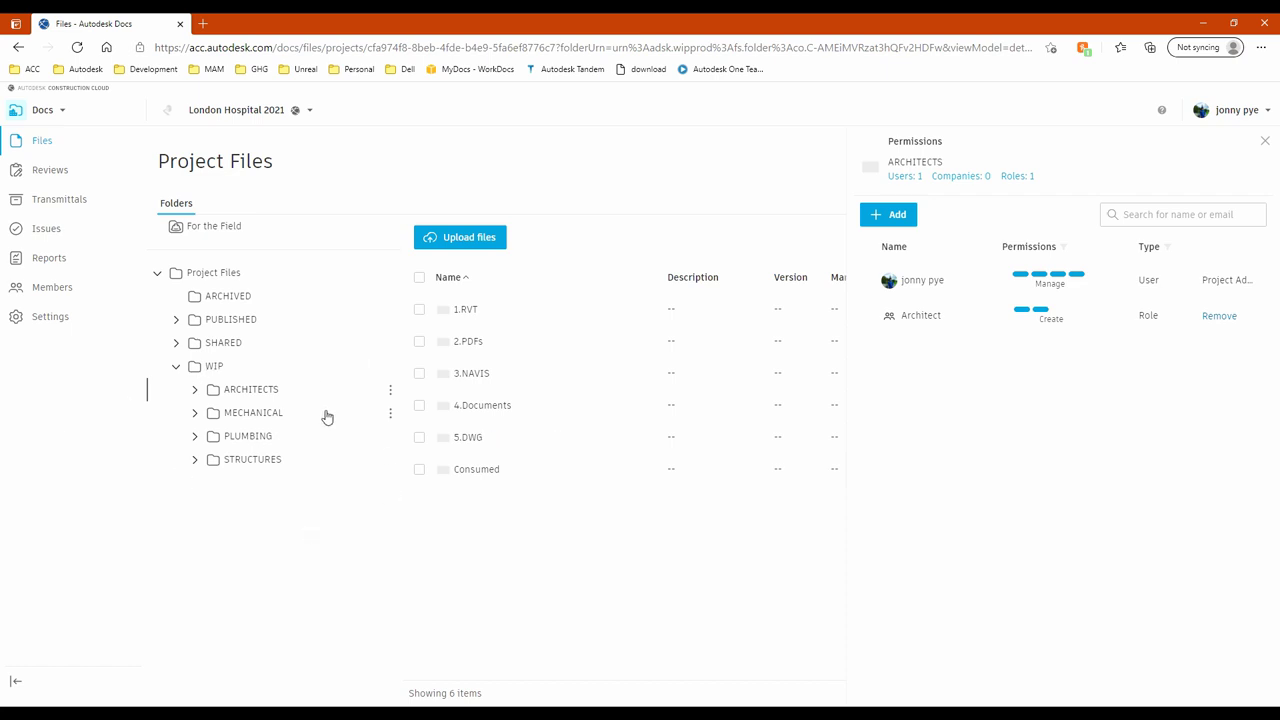
Step: Expand ARCHITECTS and open the 1.RVT folder to view 11004-MAM-XX-ZZ-M3-A-0001.rvt
click(196, 390)
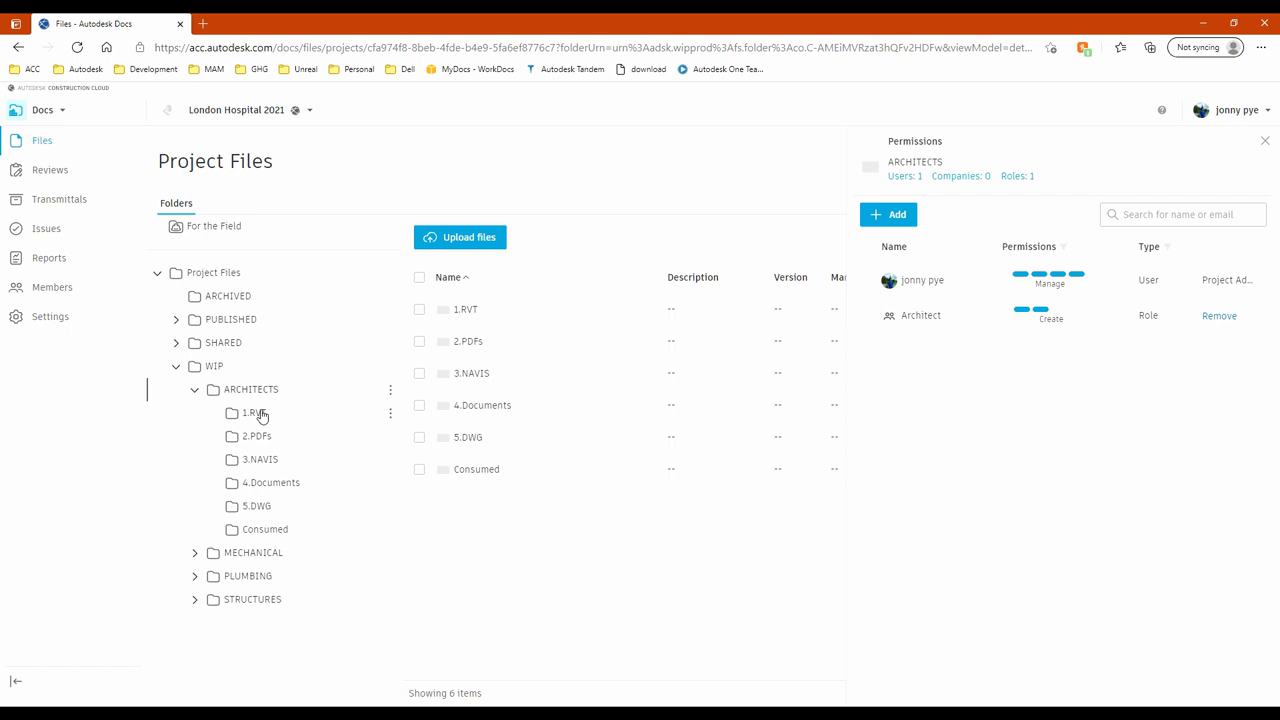
click(256, 413)
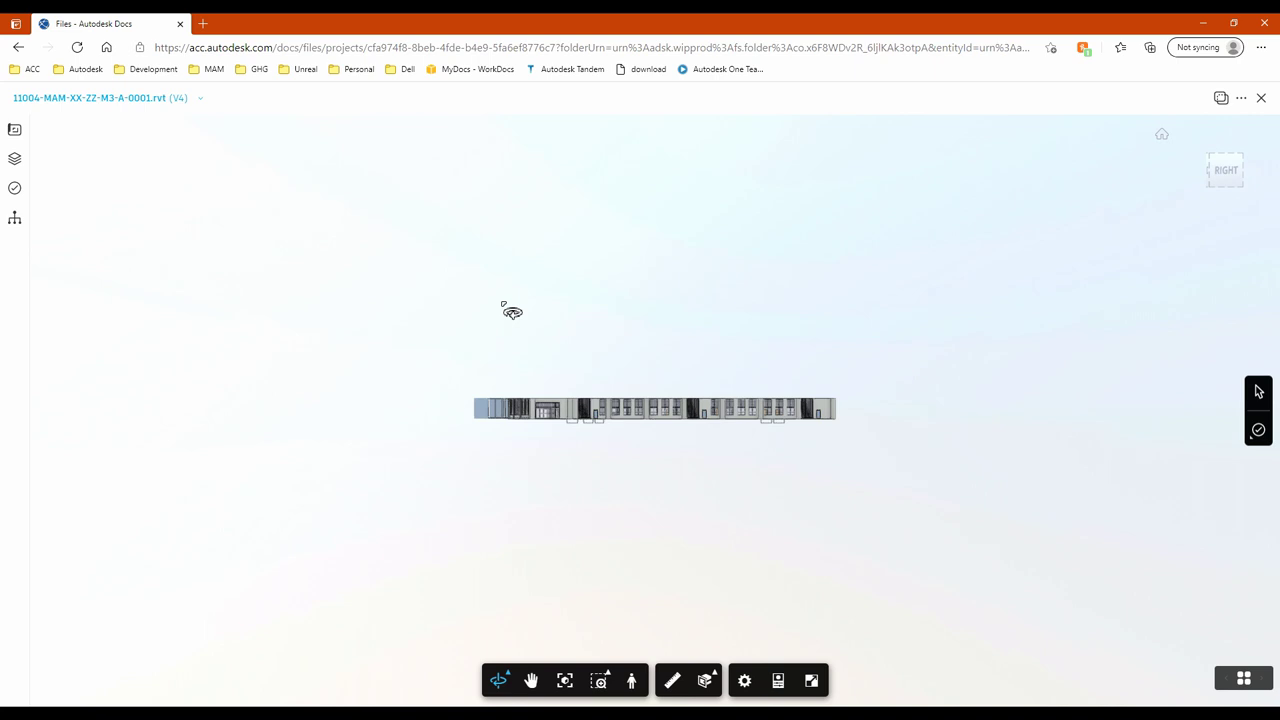
Step: Load the 3D Autodesk Docs view and list the 2D floor plans A-FP-101 to A-FP-106
drag(537, 354, 626, 443)
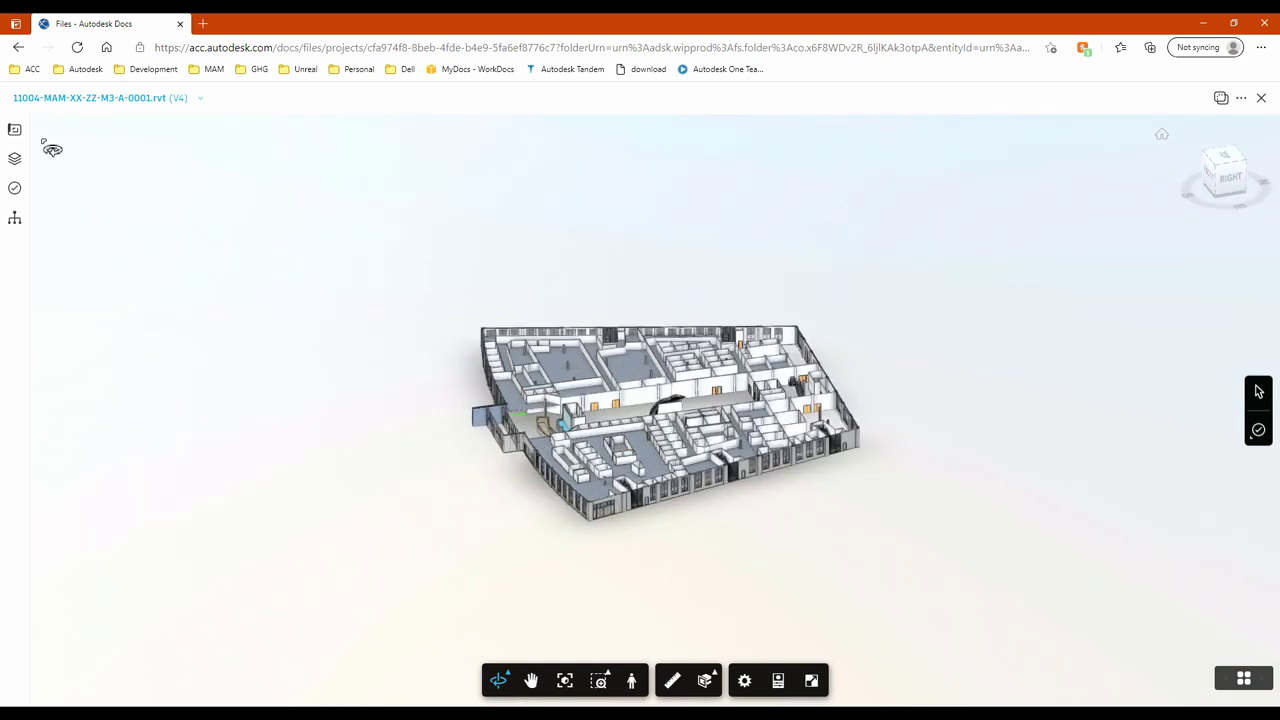
click(14, 129)
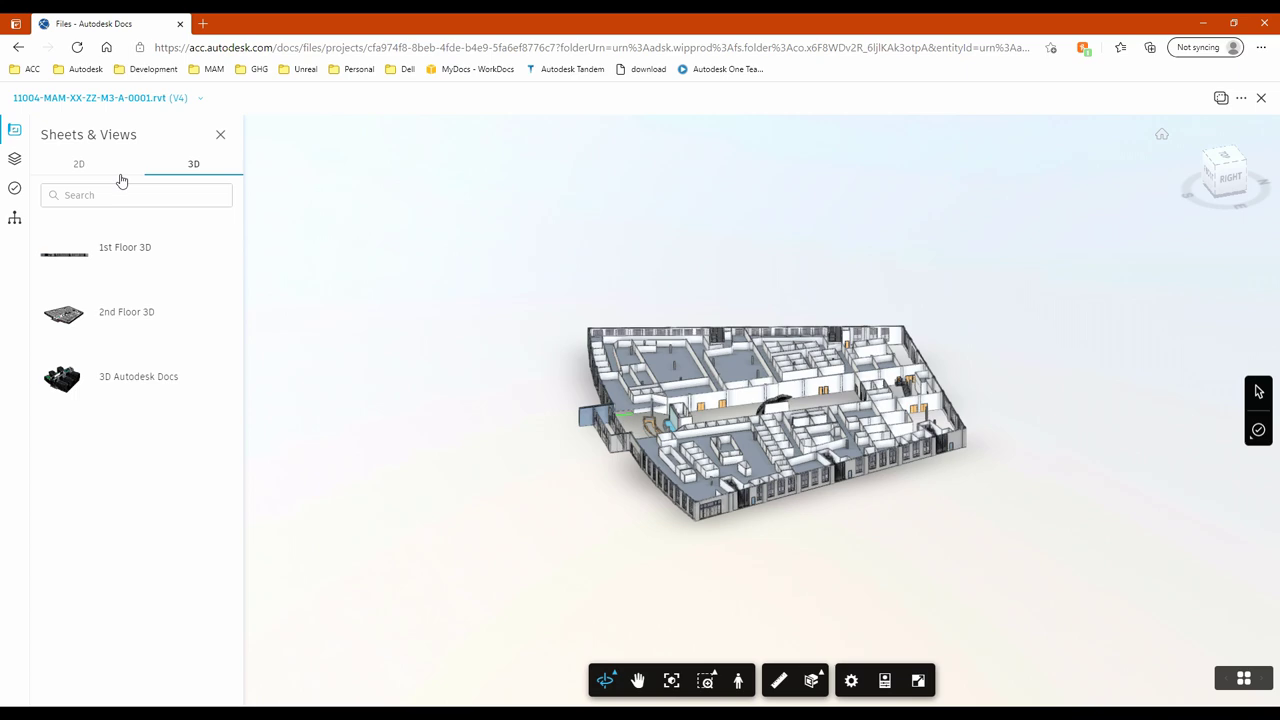
click(121, 395)
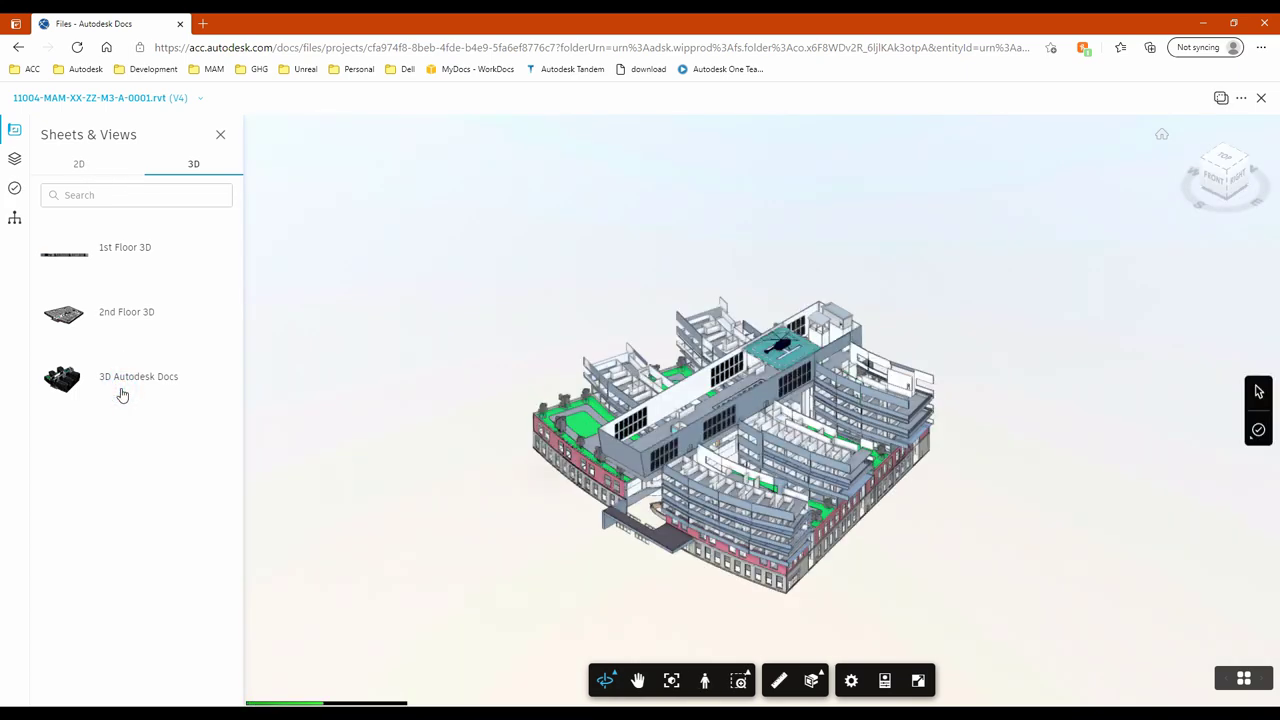
click(79, 162)
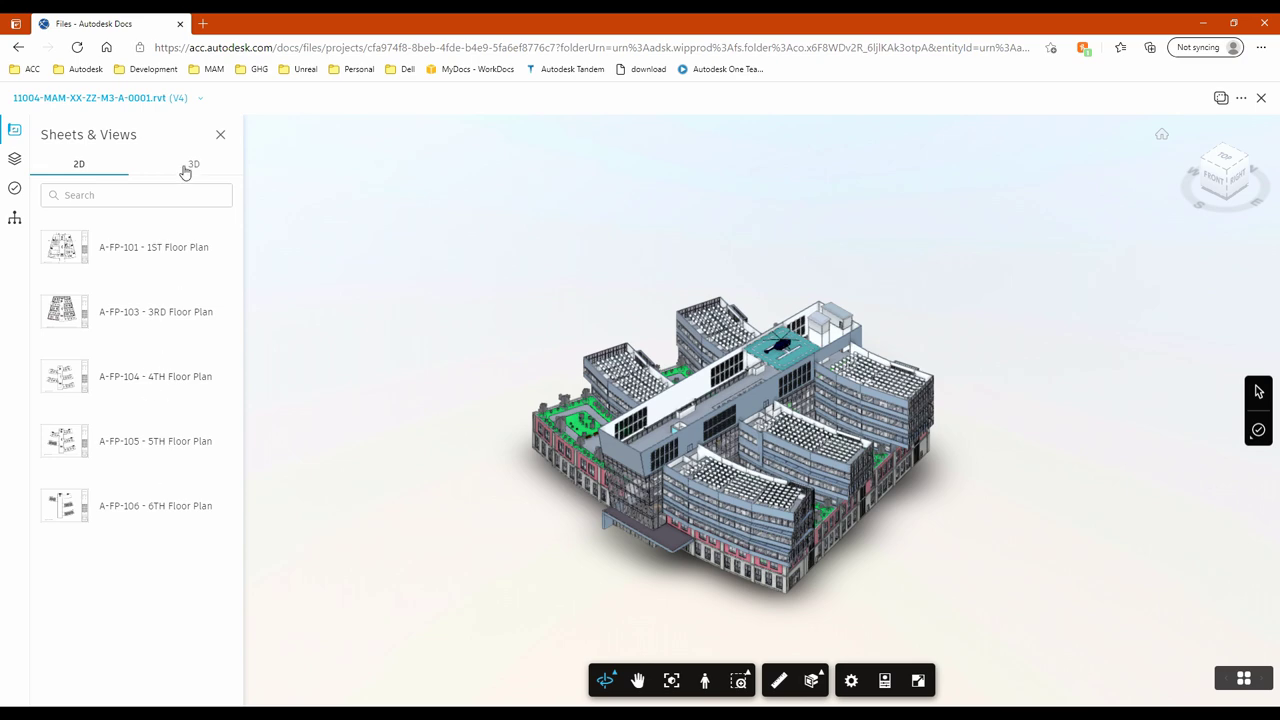
Step: Compare model versions 3 and 4 and toggle the Removed change filter
drag(635, 517, 757, 413)
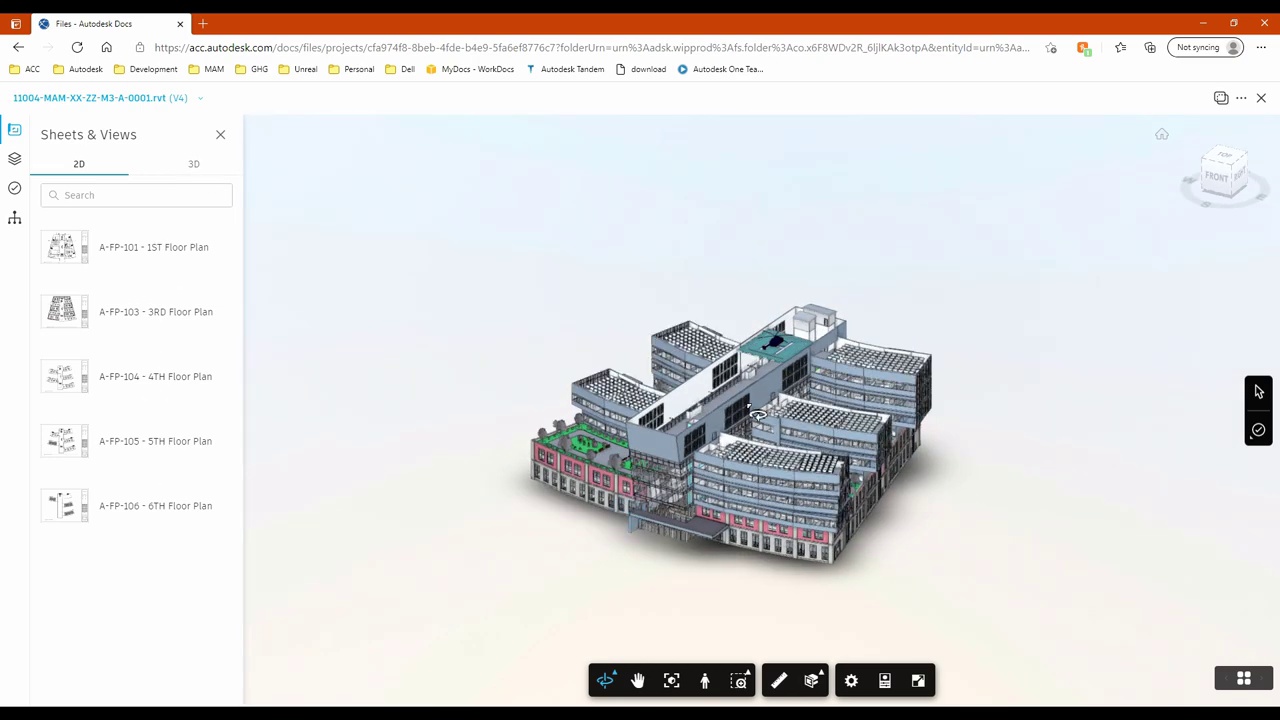
click(1221, 98)
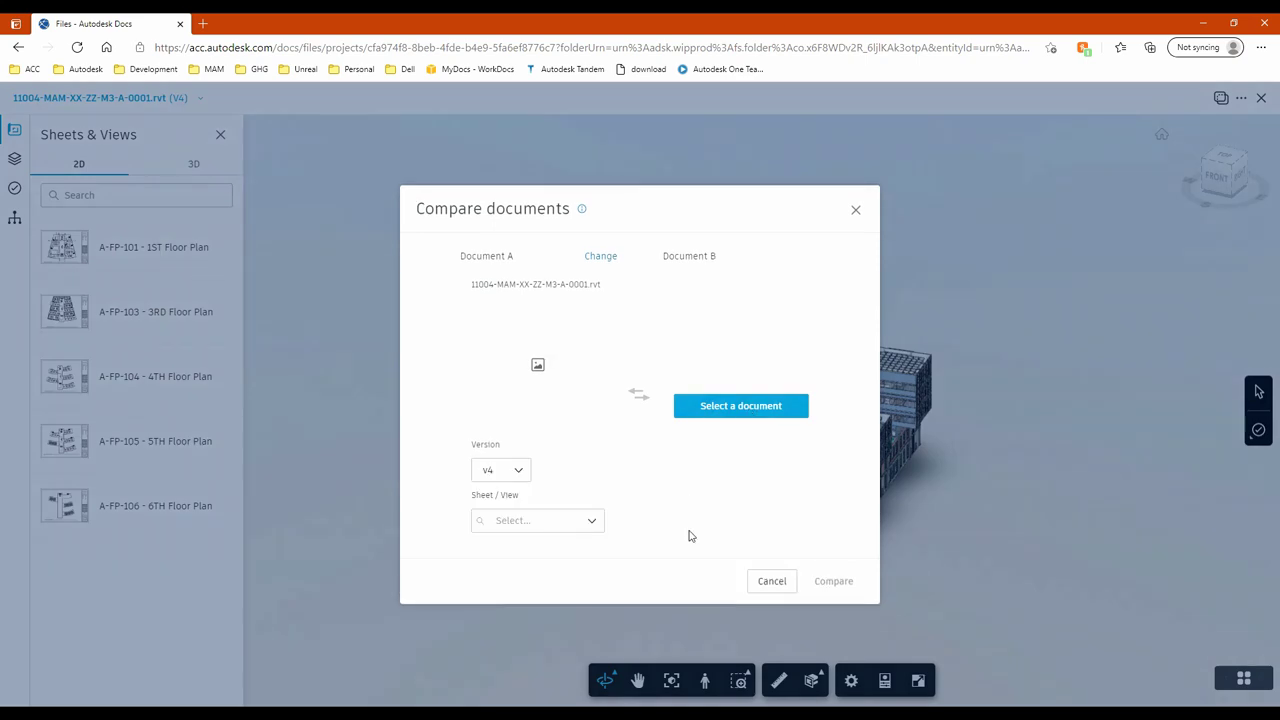
click(840, 582)
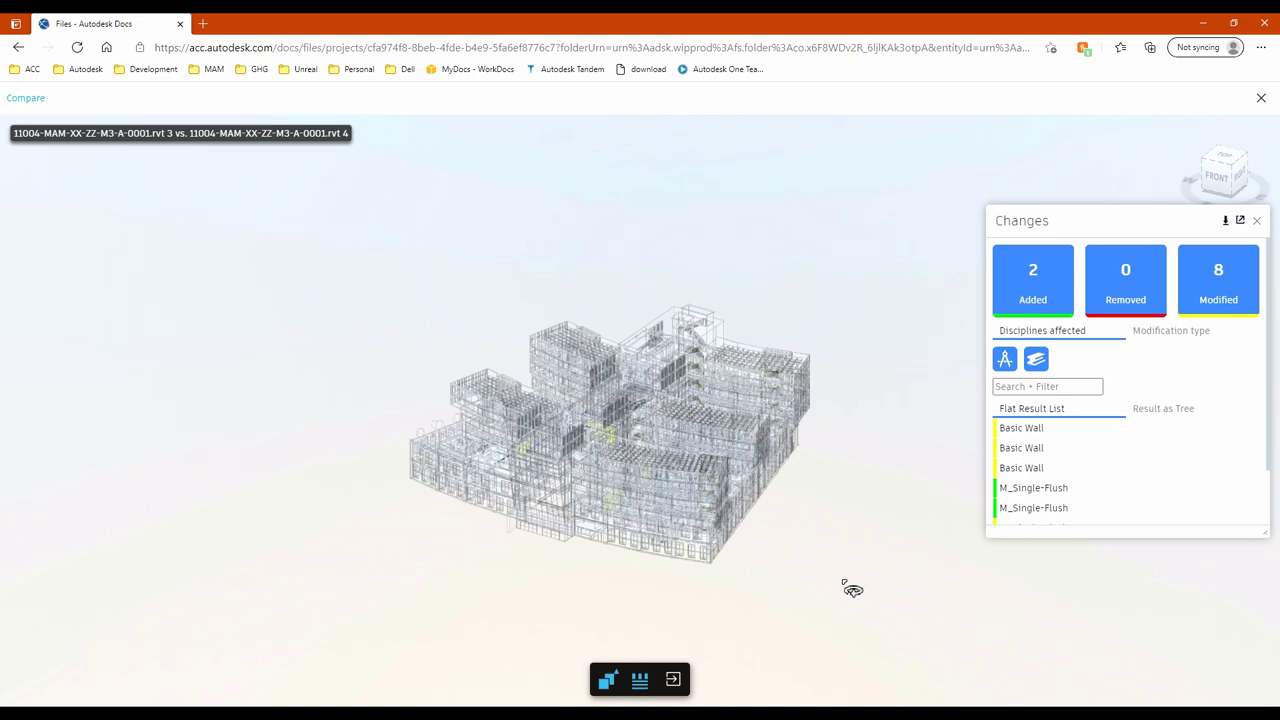
drag(723, 455, 634, 470)
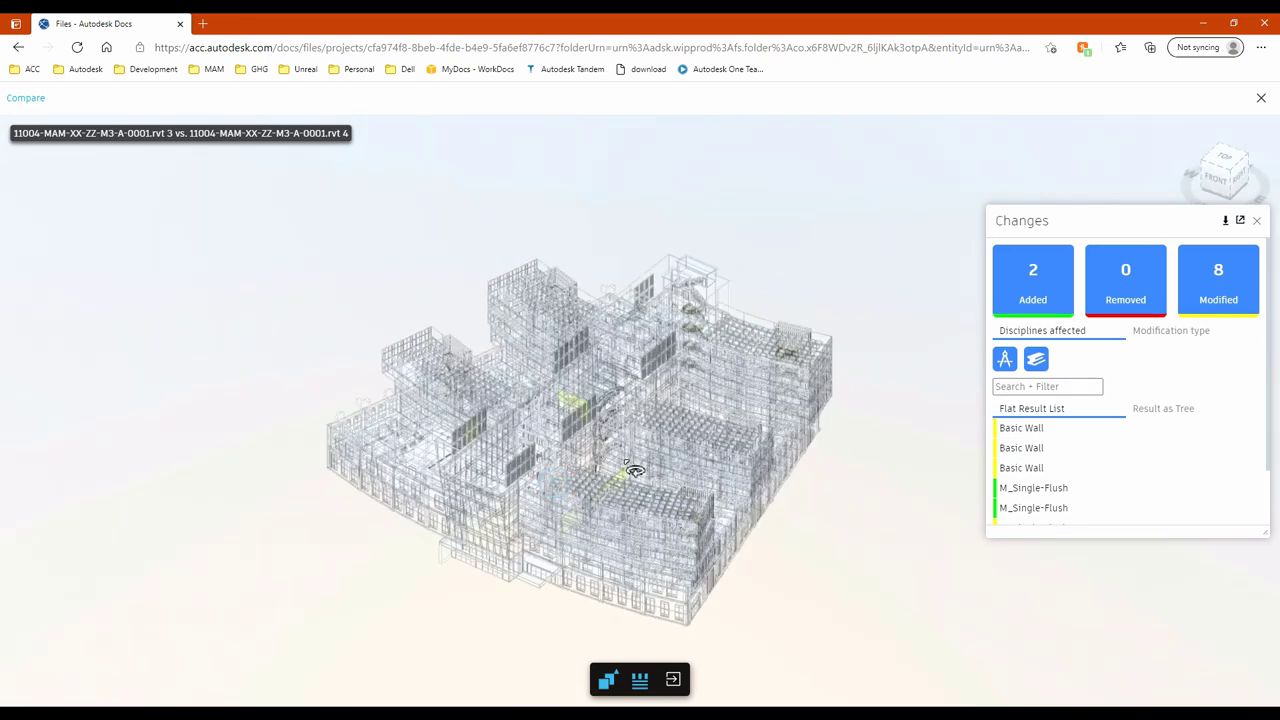
click(1108, 288)
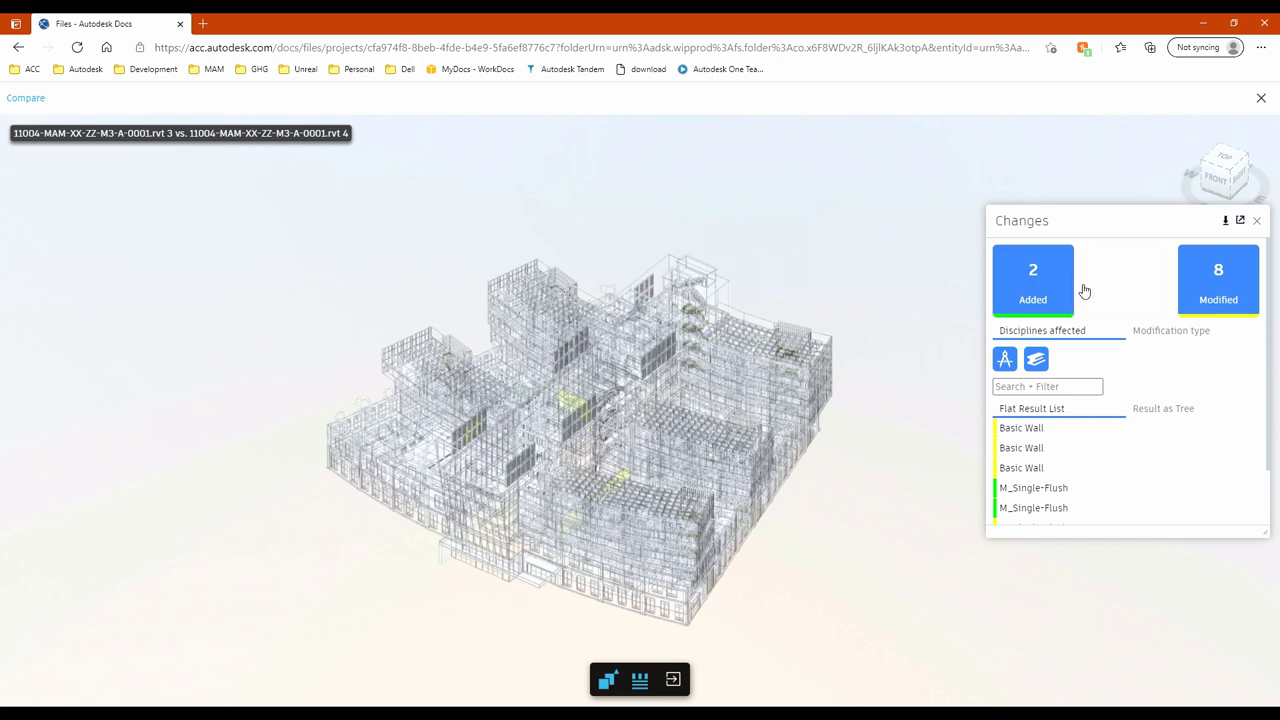
click(1107, 293)
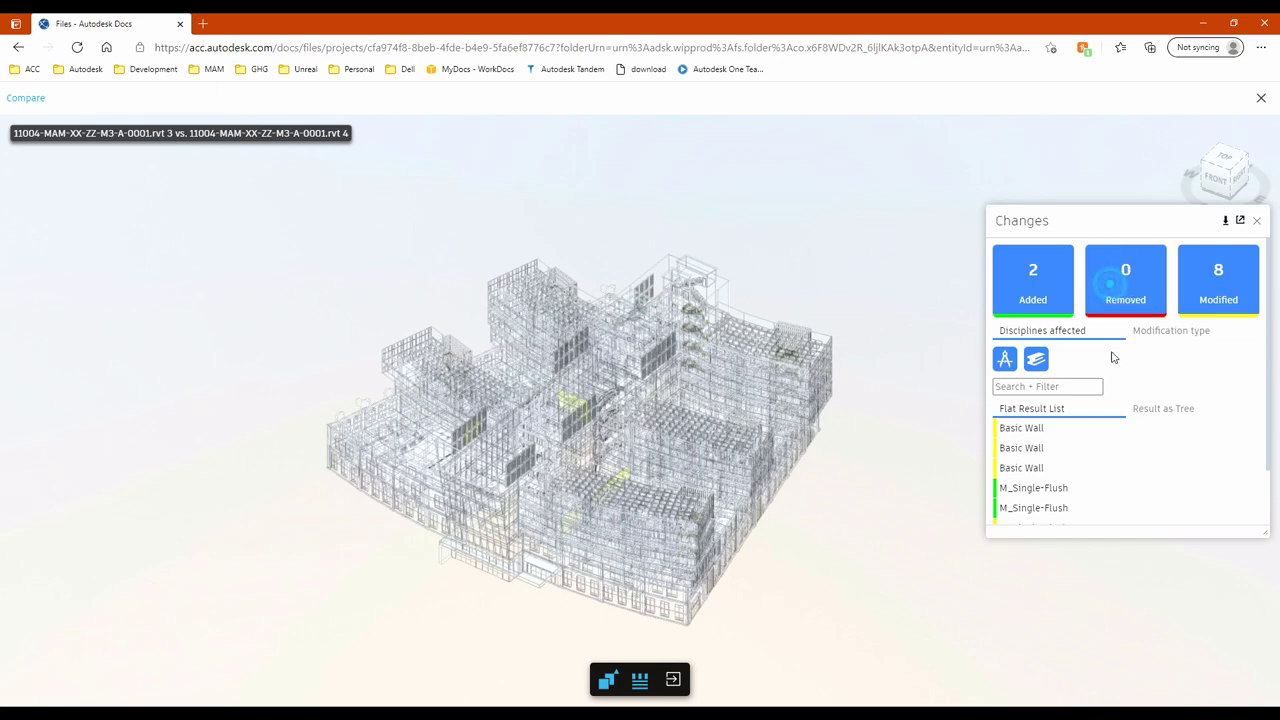
Step: Filter the changes to modified Doors only and select the M_Single-Flush door
click(1120, 285)
click(1057, 287)
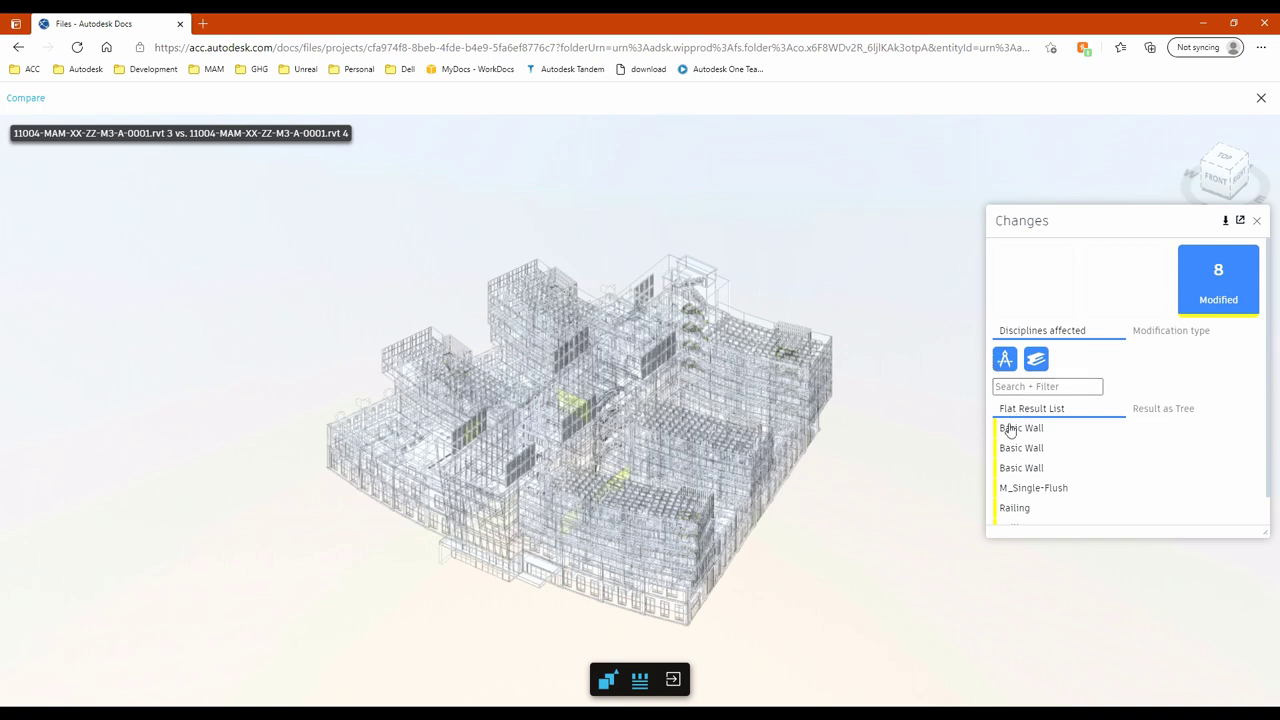
click(1036, 359)
click(1037, 386)
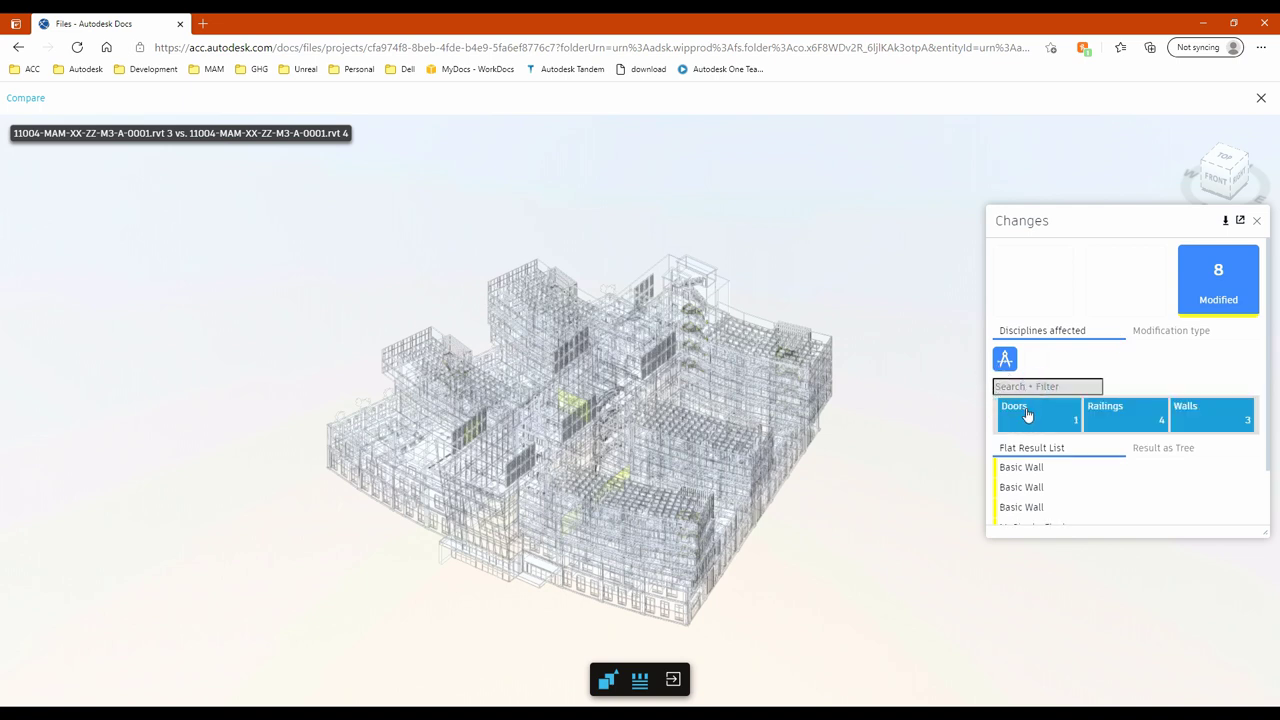
click(1050, 428)
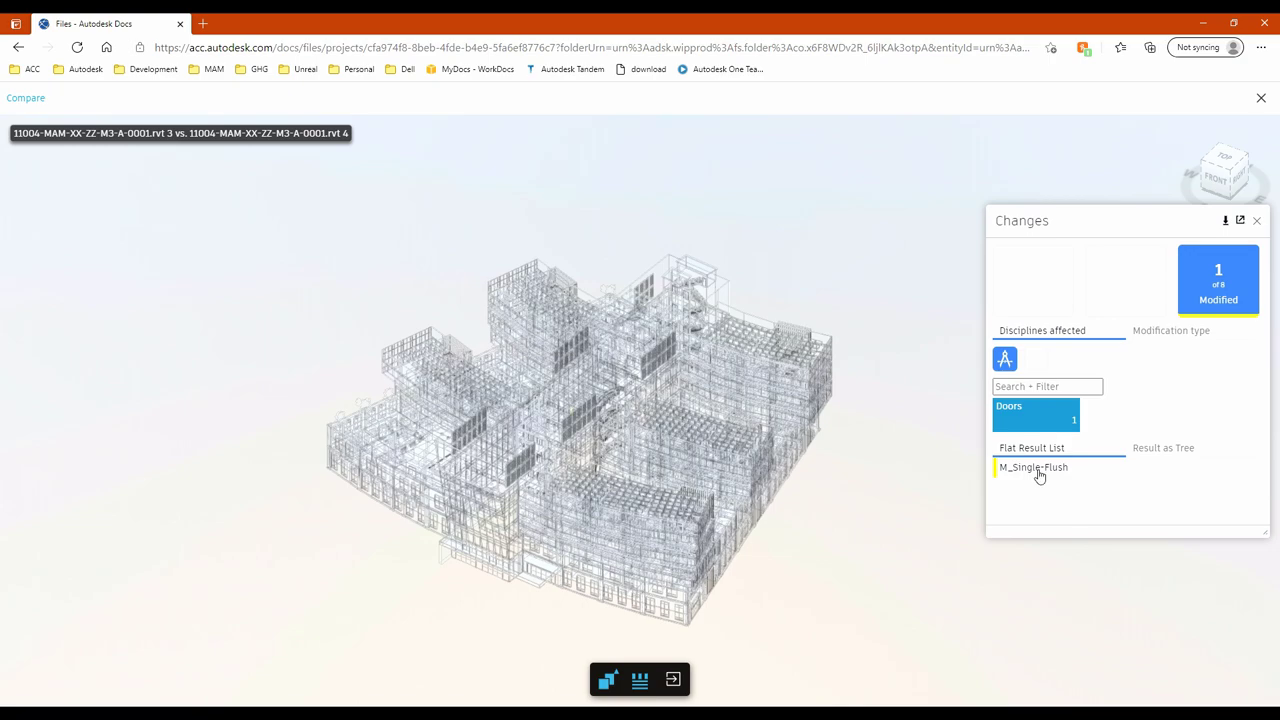
click(1040, 470)
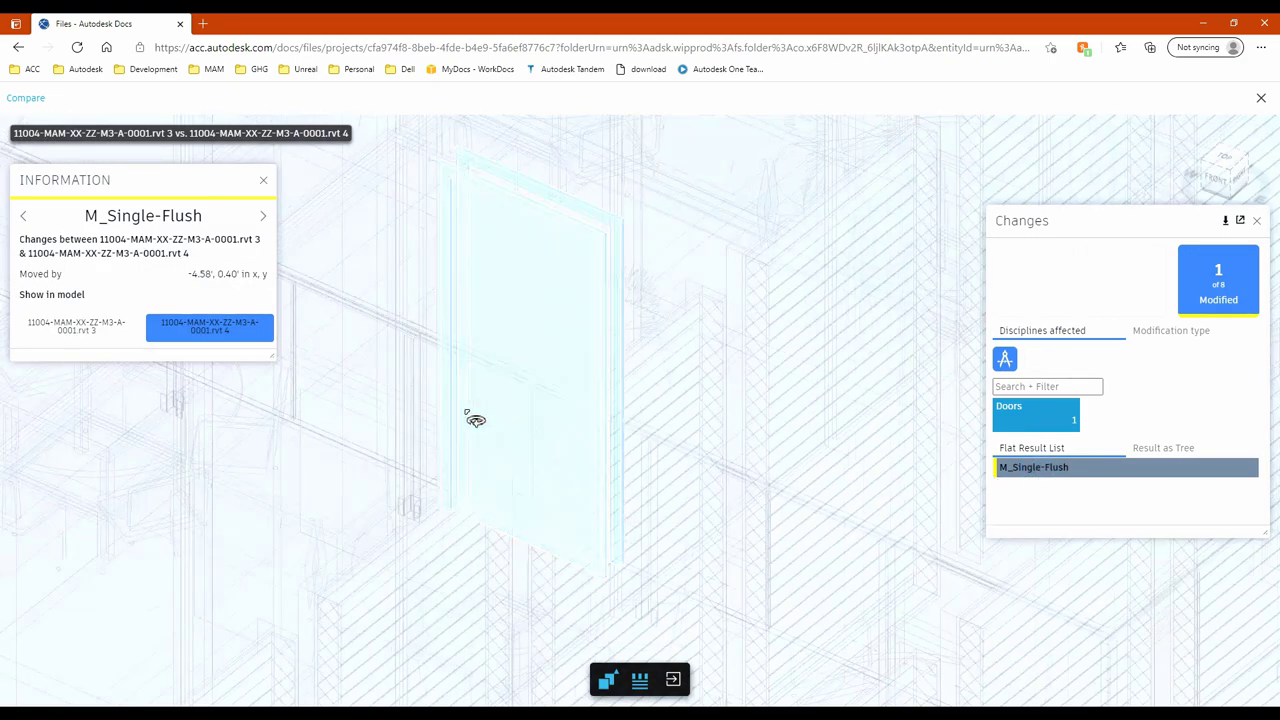
Step: Check the door's rvt 3 and rvt 4 positions, then close the comparison
click(90, 328)
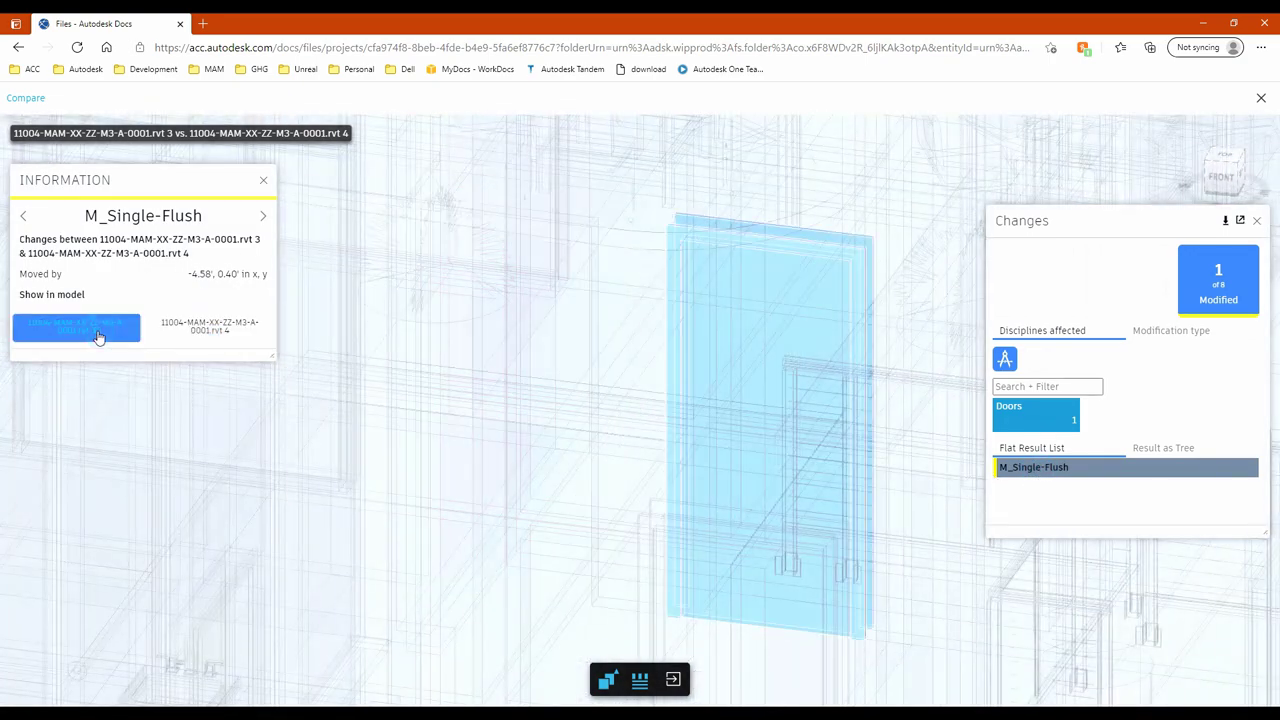
click(198, 337)
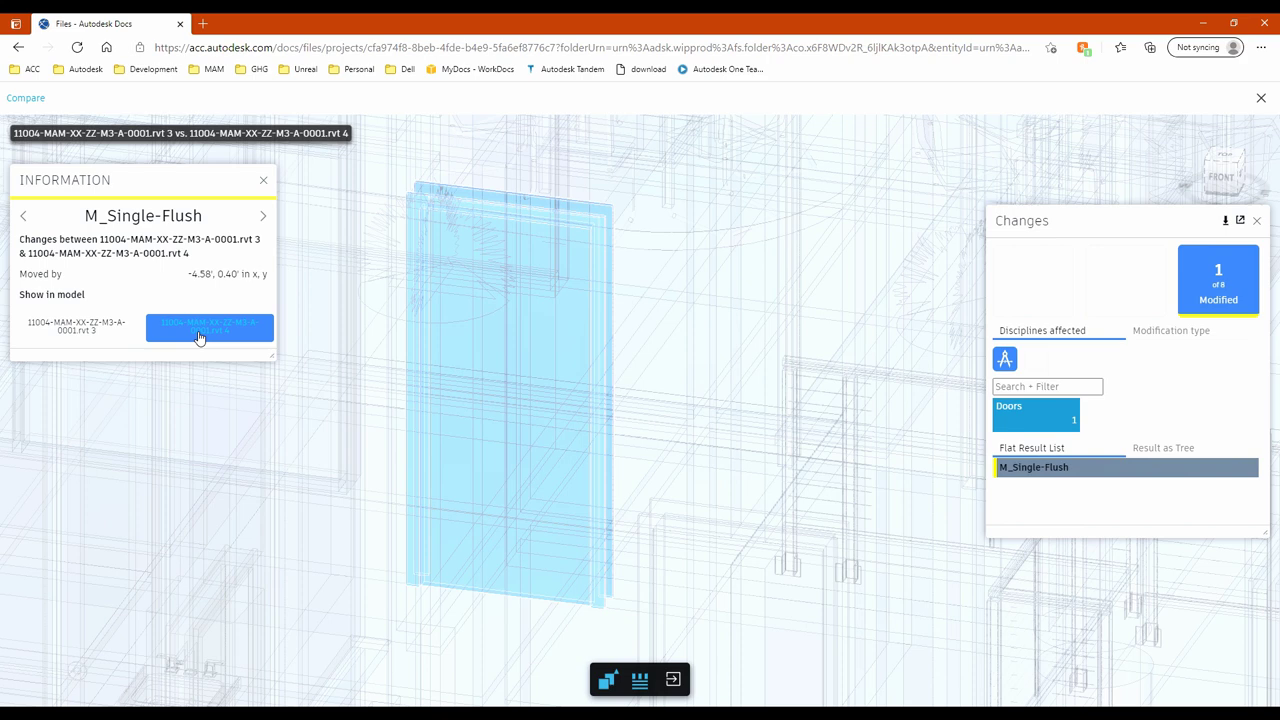
click(199, 337)
scroll(540, 507, down, 10)
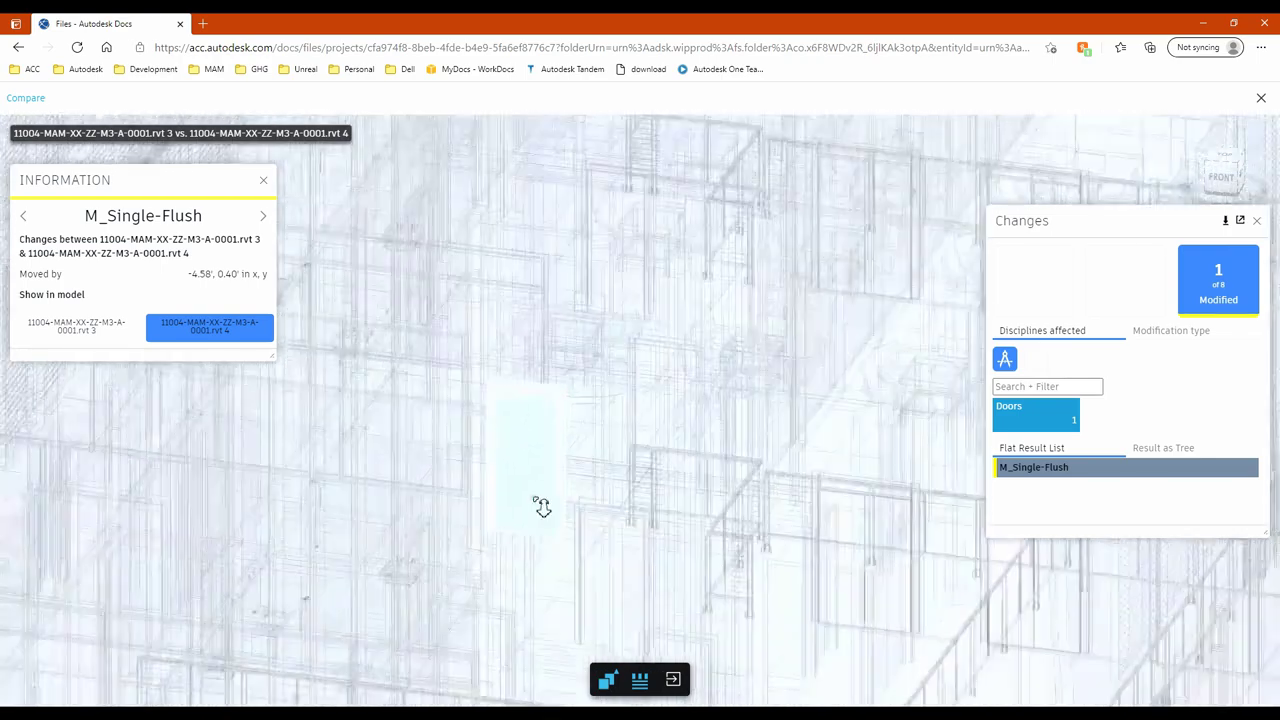
scroll(743, 517, down, 5)
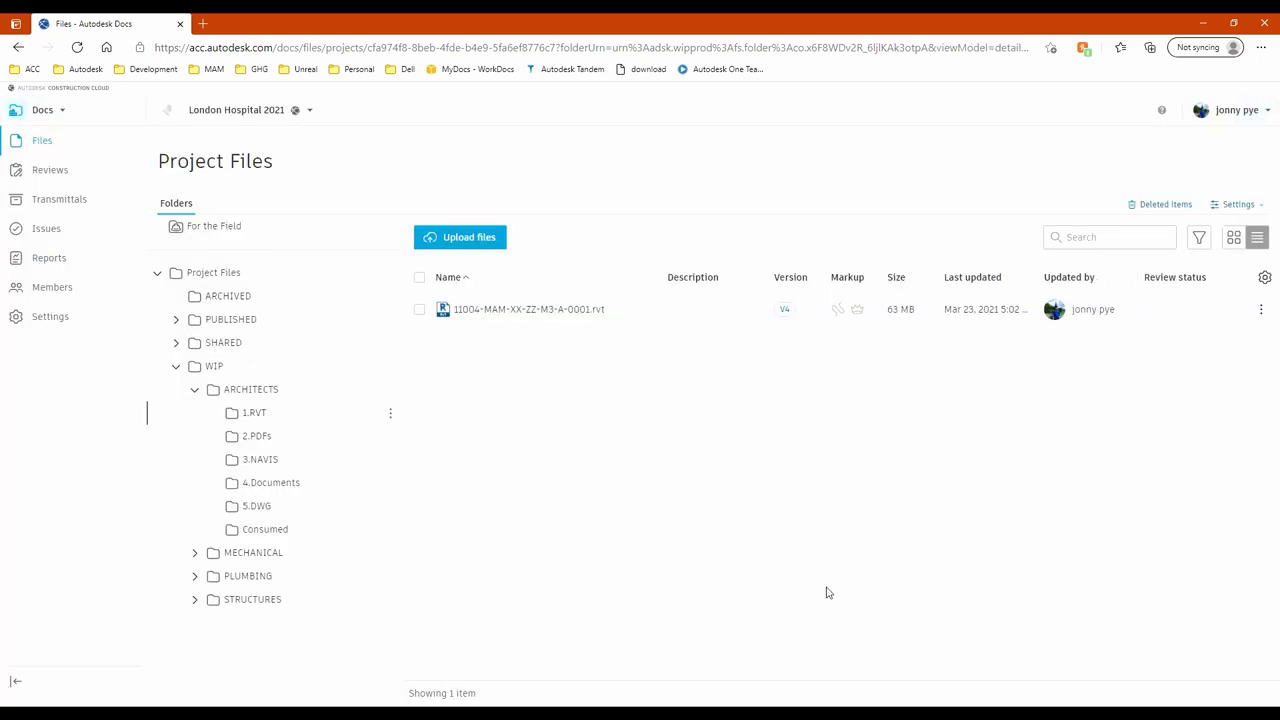
click(1261, 97)
Step: Open 1ST Floor Plan.pdf in the 2.PDFs folder and overlay-compare version 2 against version 1
click(268, 440)
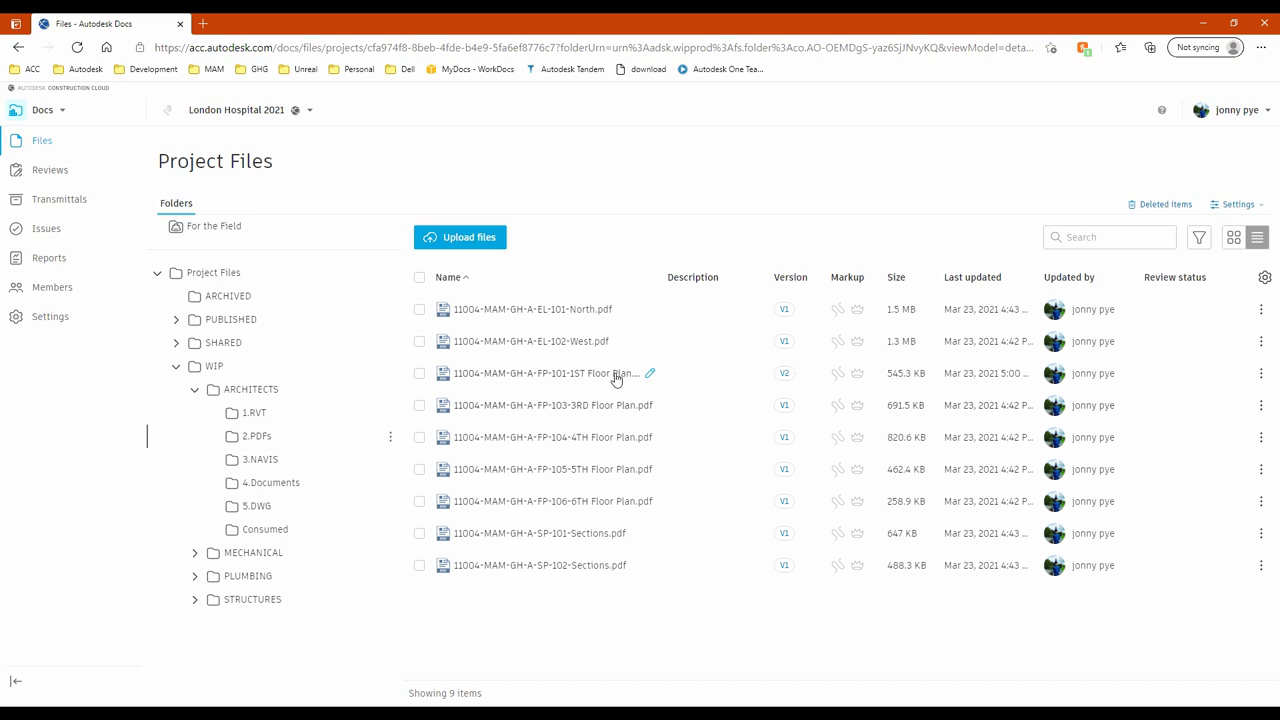
click(616, 373)
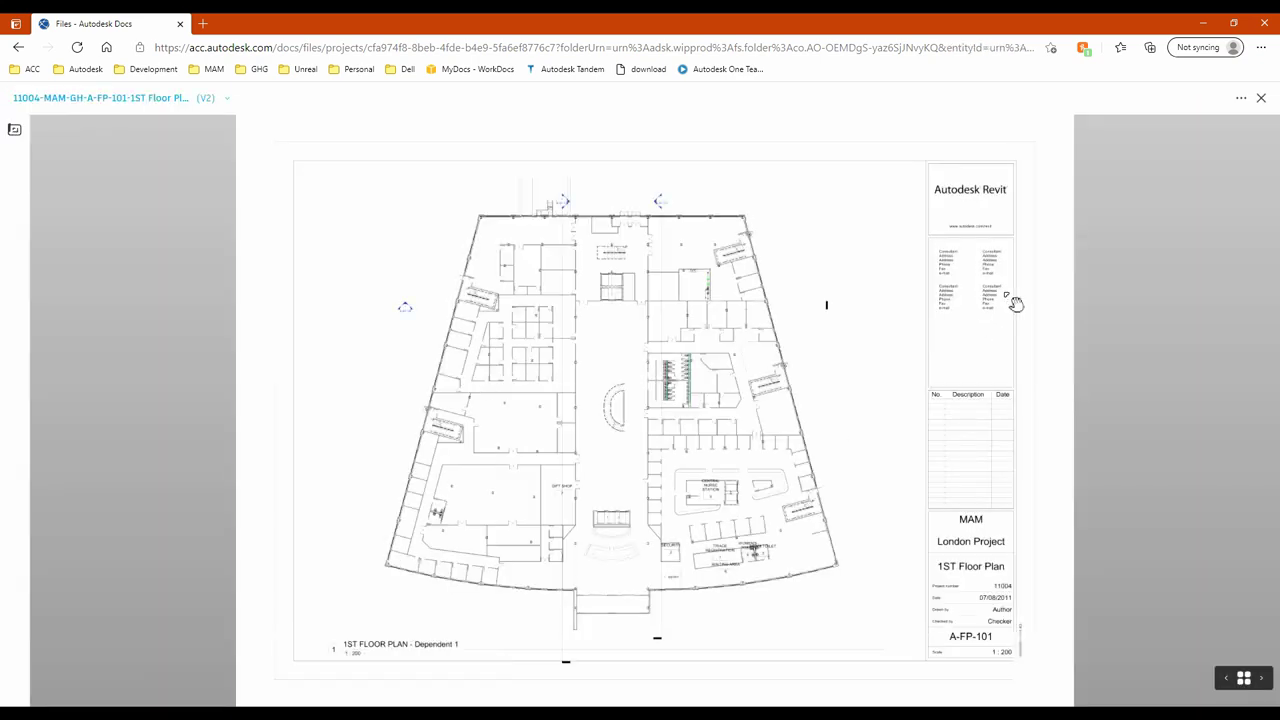
click(1221, 97)
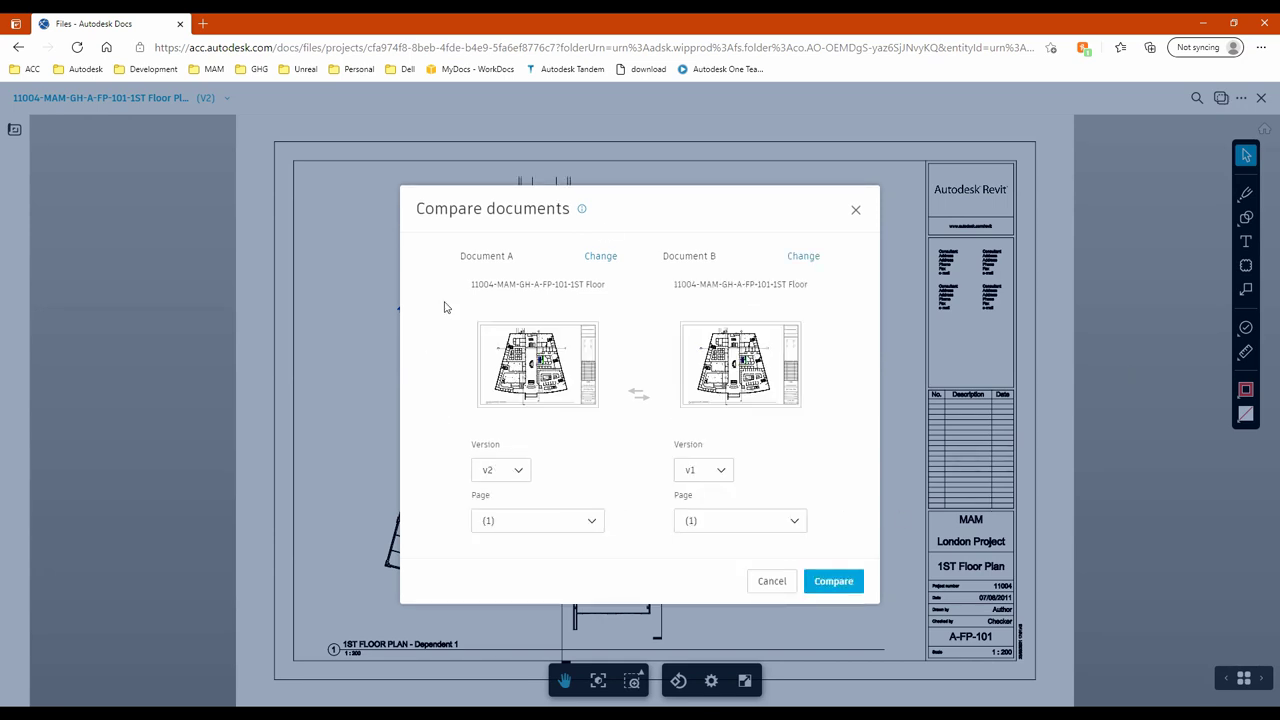
click(849, 581)
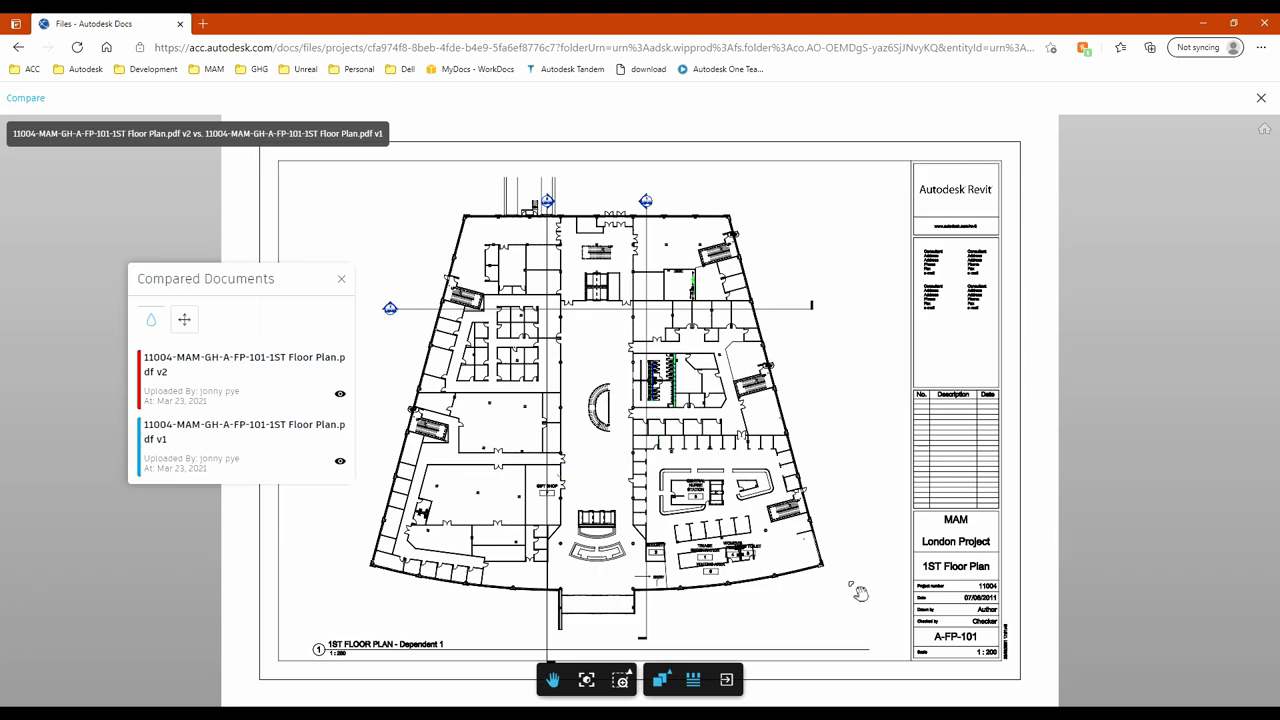
Step: Zoom in on the red and blue door marks, then zoom back out to the whole sheet
scroll(466, 390, up, 5)
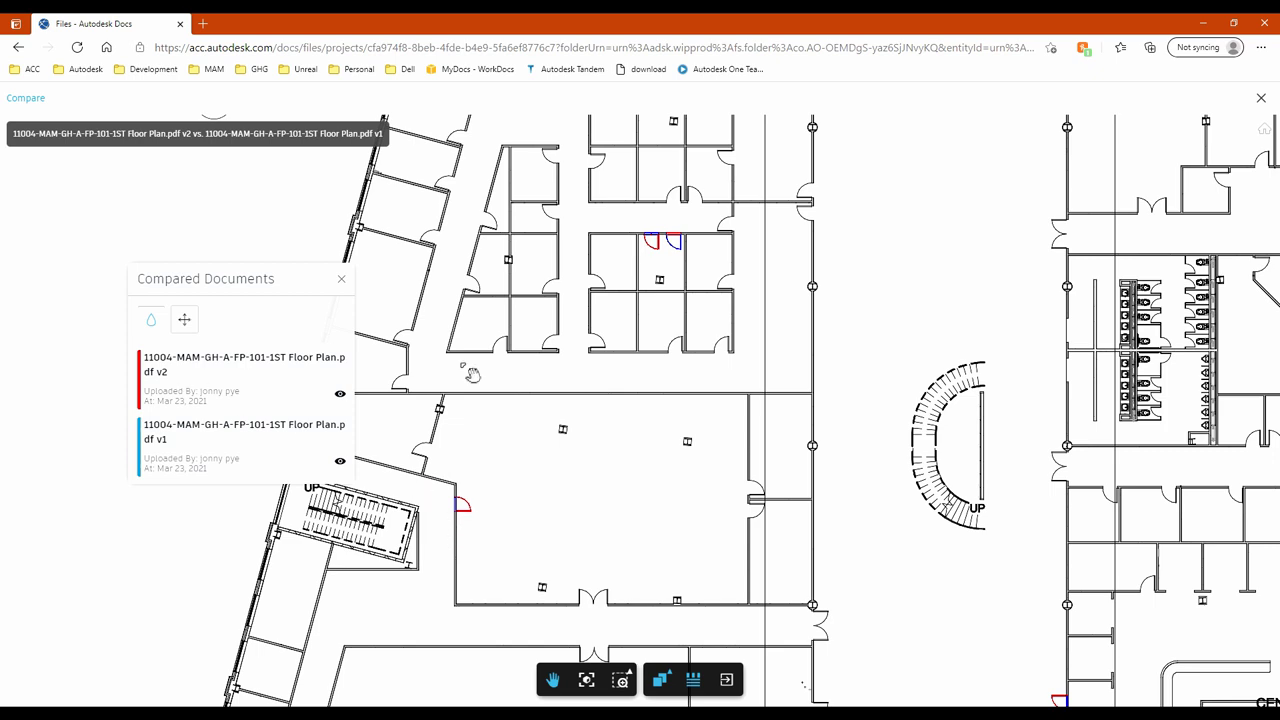
scroll(505, 492, up, 5)
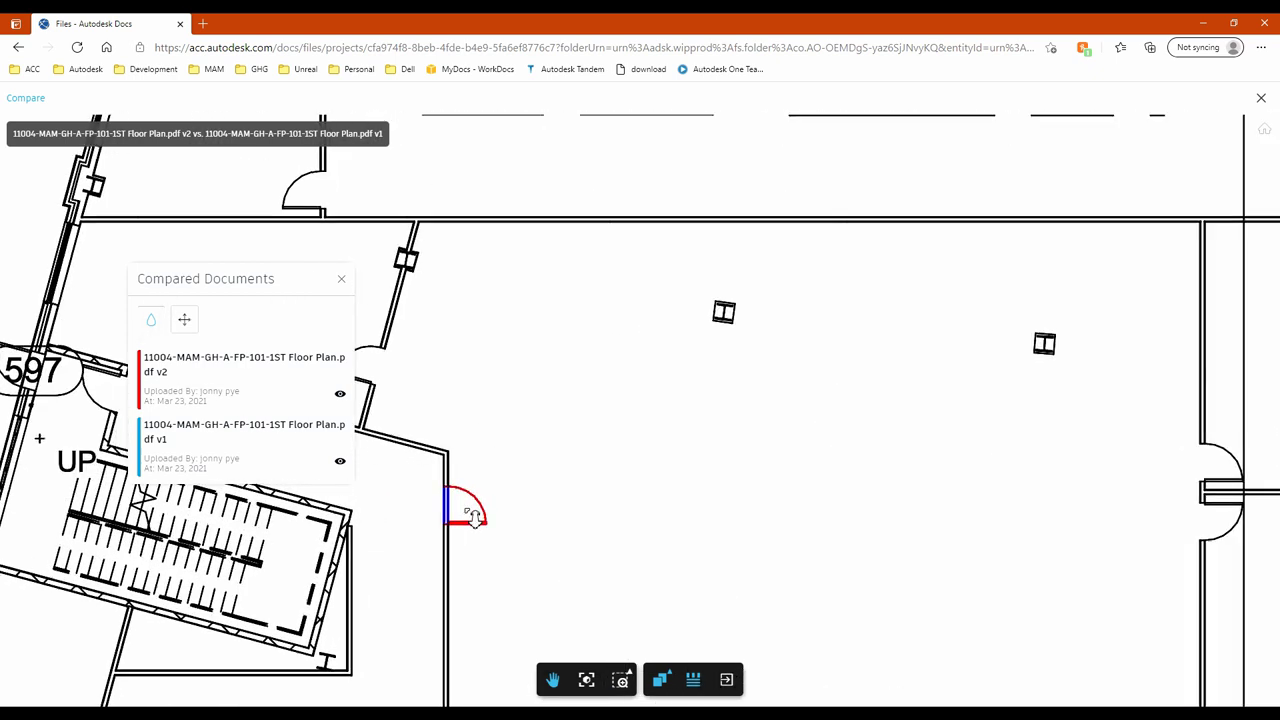
scroll(492, 544, left, 2)
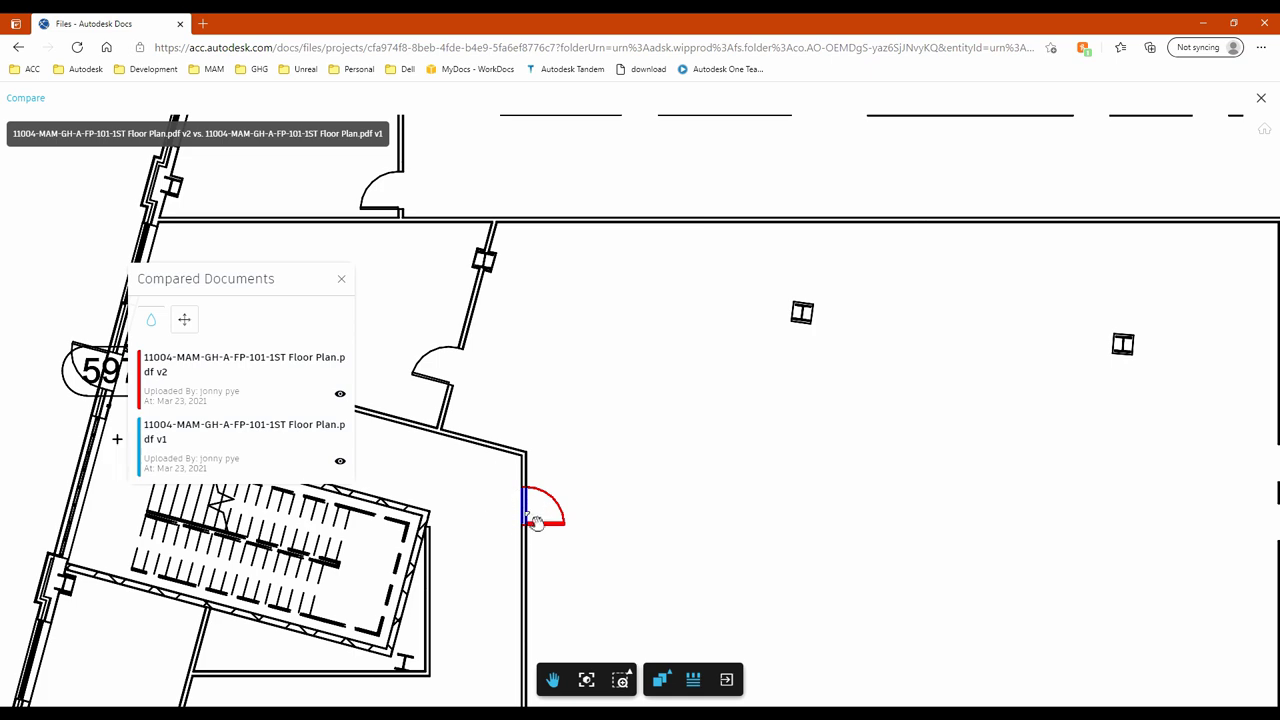
scroll(629, 503, down, 3)
scroll(783, 309, up, 4)
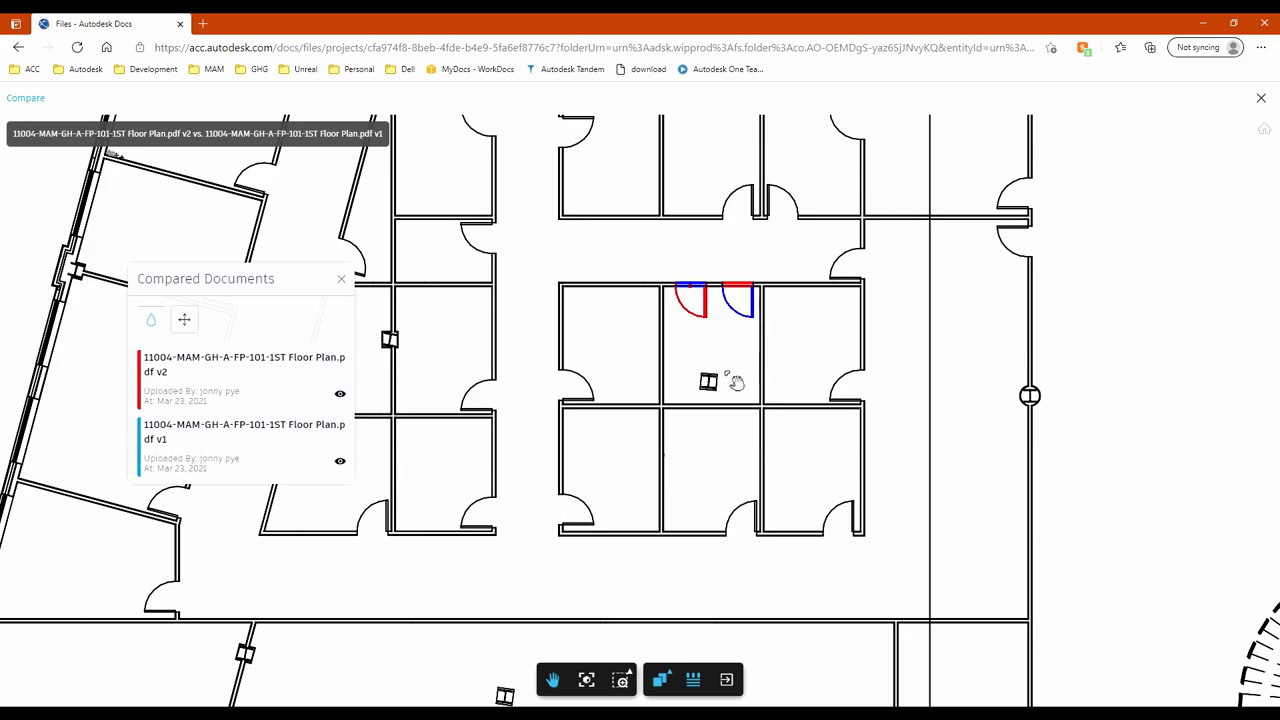
scroll(733, 395, down, 5)
scroll(803, 465, down, 5)
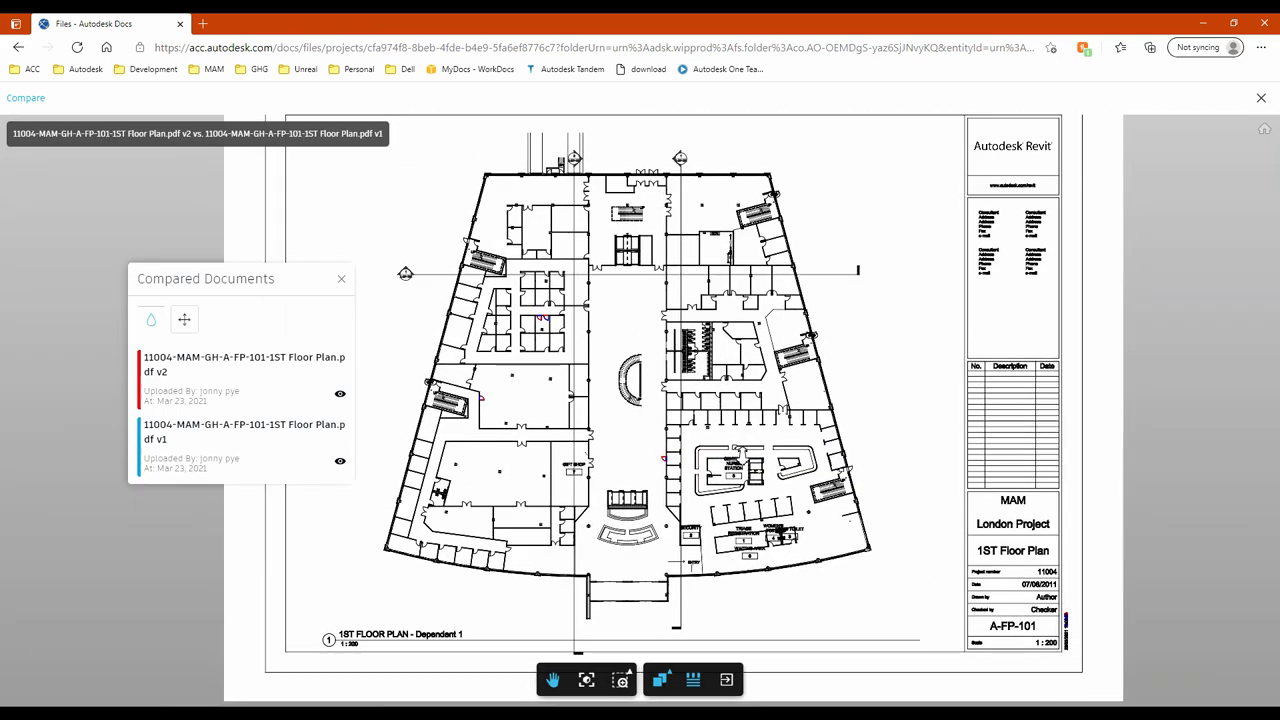
scroll(688, 497, up, 4)
scroll(688, 498, down, 5)
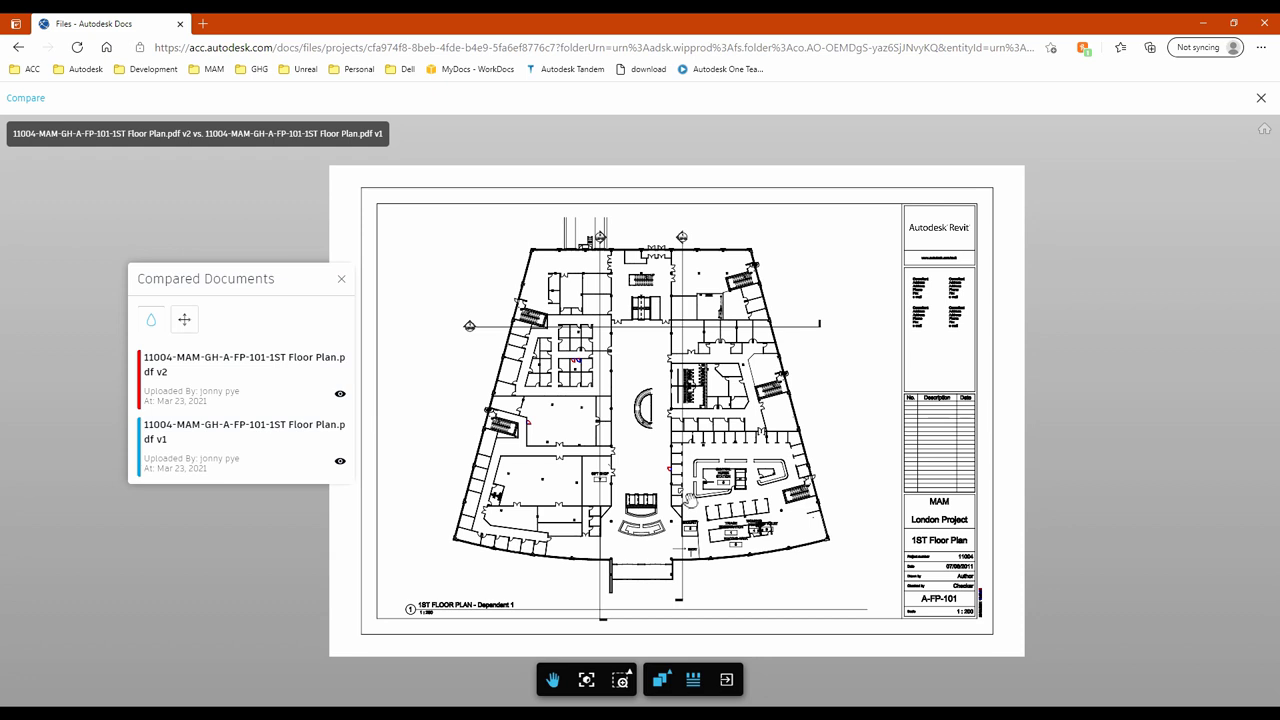
Step: Close the comparison and browse the 3.NAVIS, 4.Documents and 5.DWG folders
click(1261, 97)
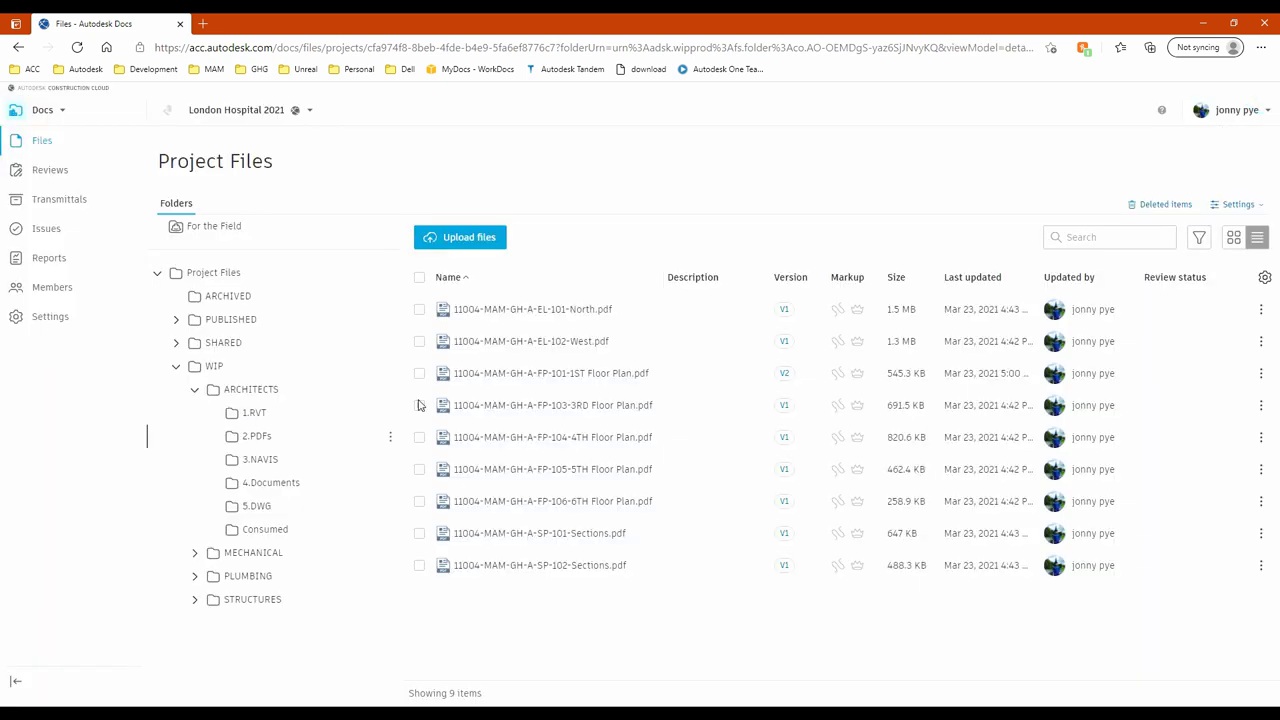
click(278, 465)
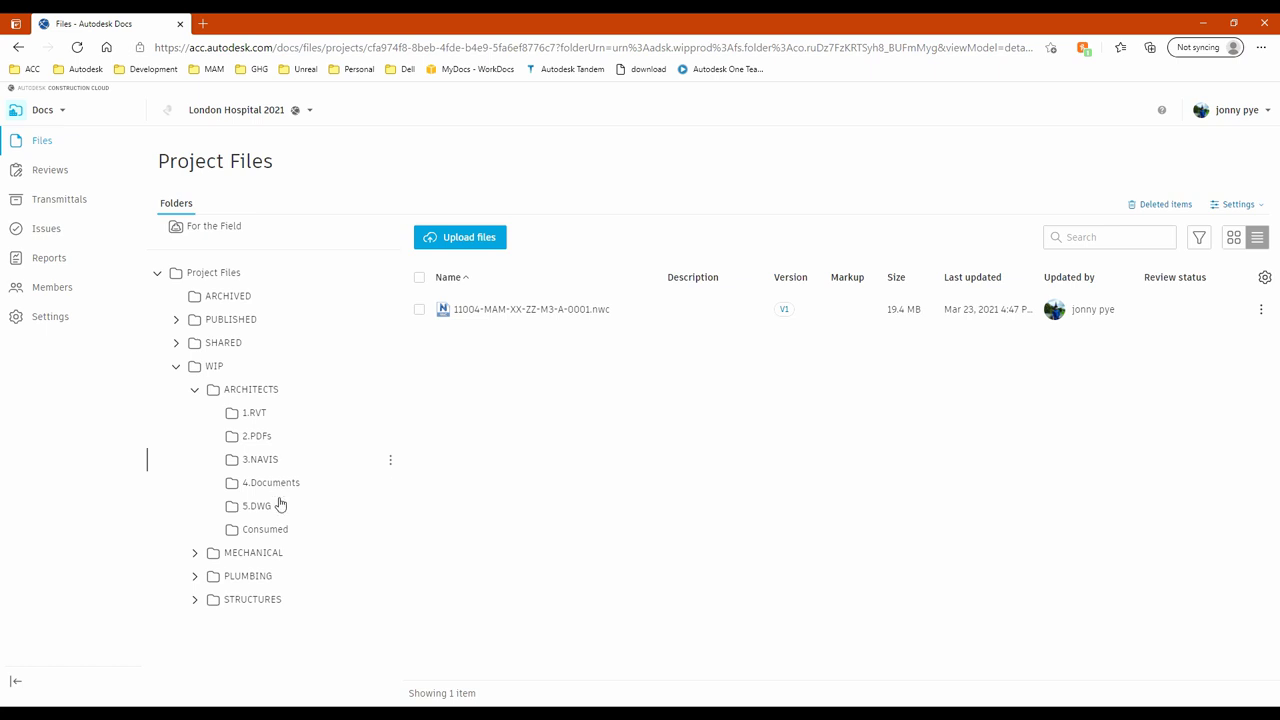
click(281, 490)
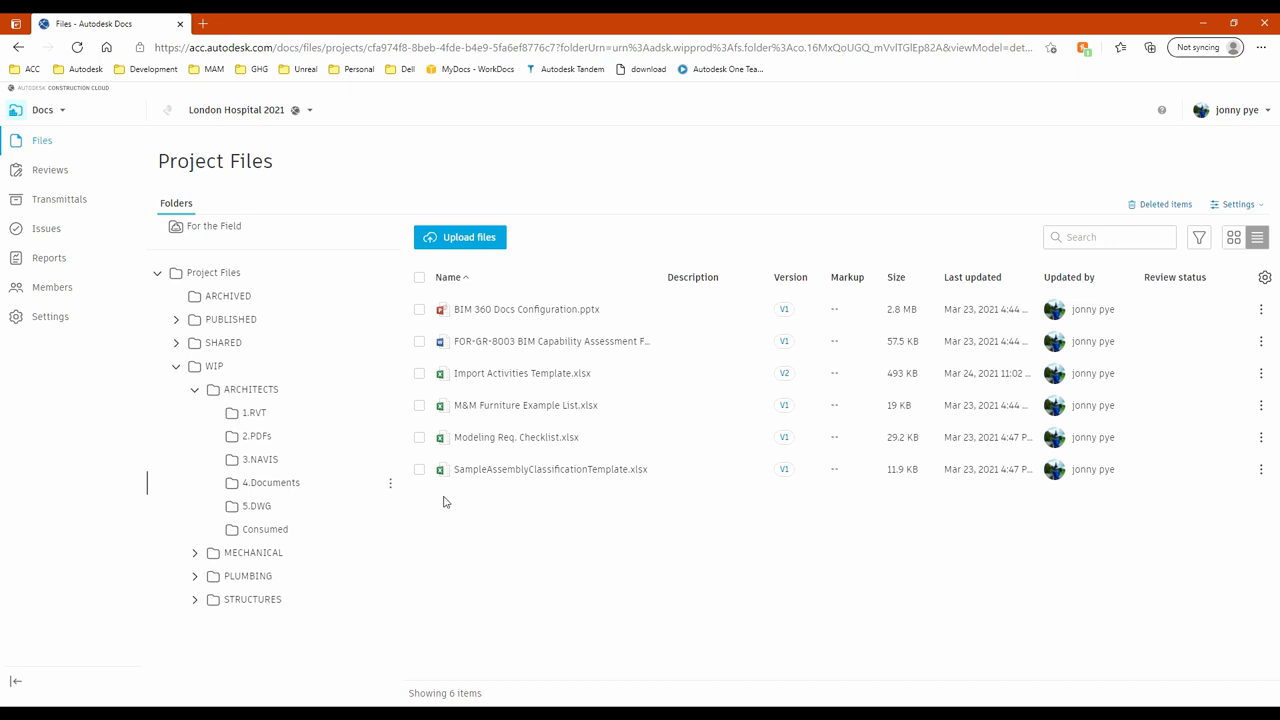
click(268, 508)
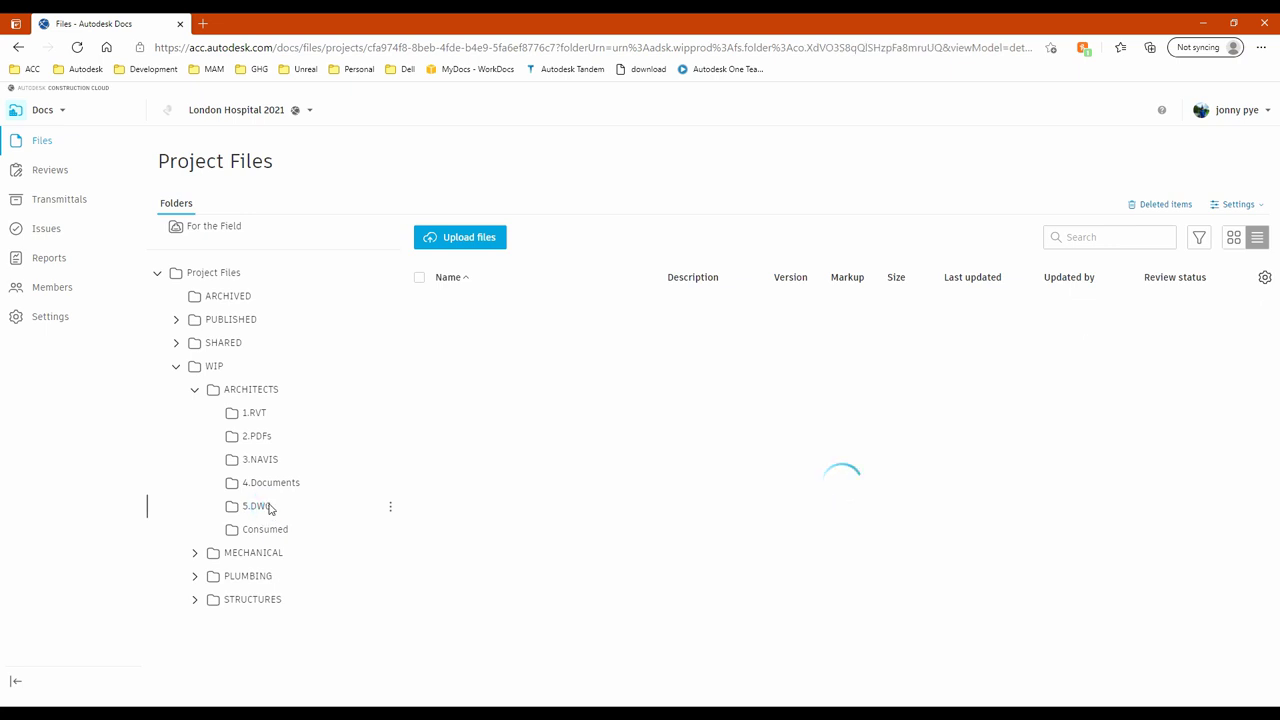